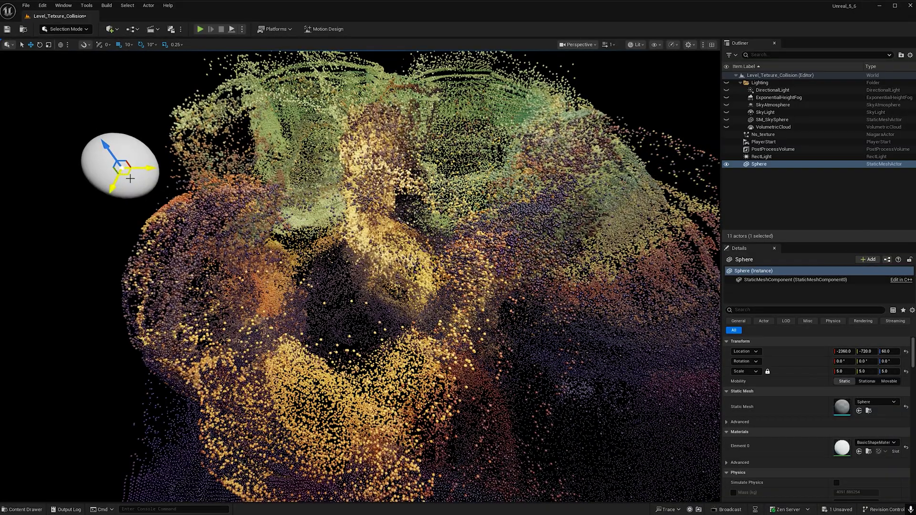
# Create a Minimal-emitter Niagara System in the Niagara folder named NS_textures
pyautogui.hotkey('ctrl', 'space')
pyautogui.rightClick(239, 439)
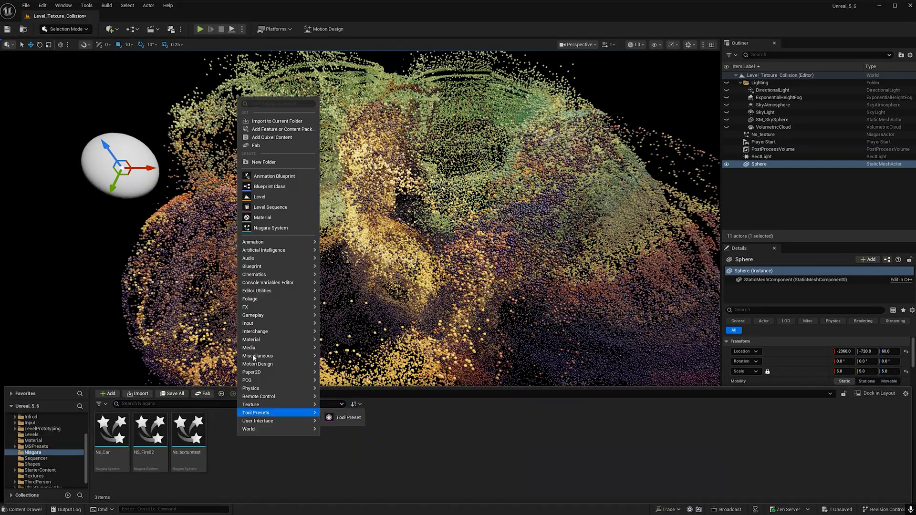
pyautogui.click(282, 231)
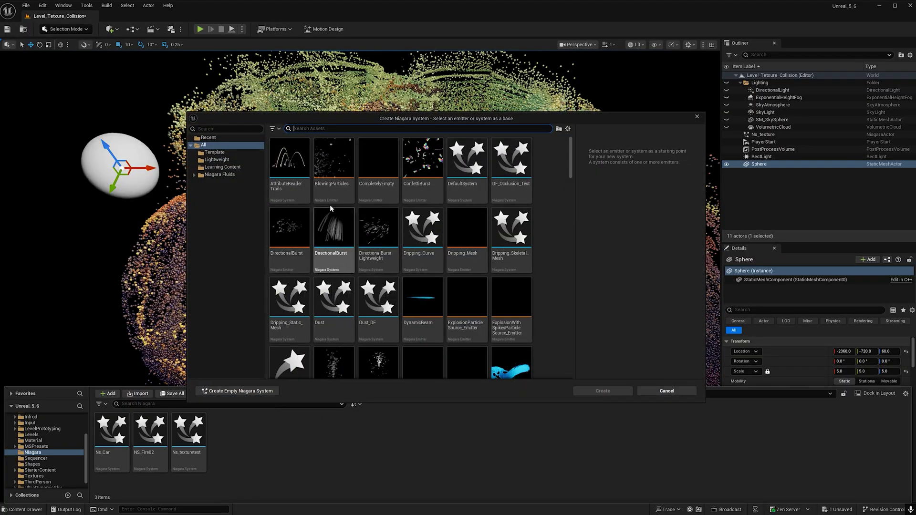
pyautogui.write('min')
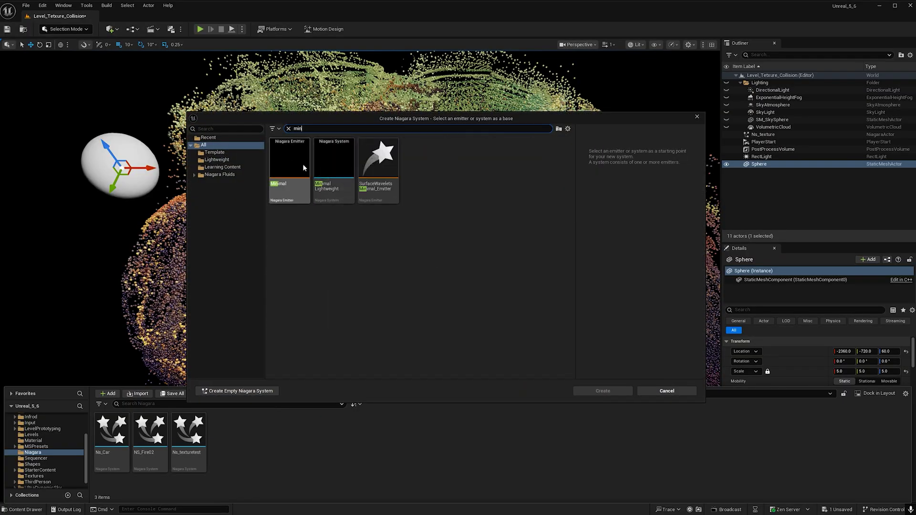
pyautogui.click(290, 172)
pyautogui.click(614, 395)
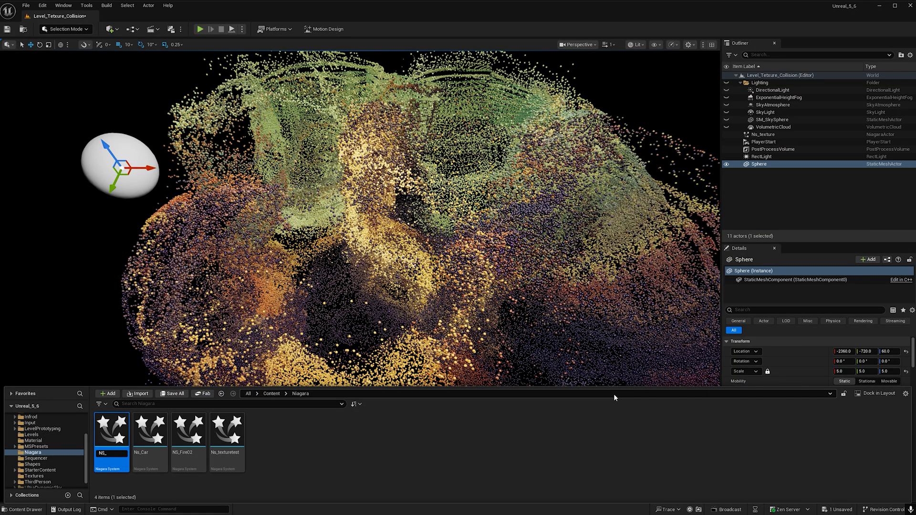
pyautogui.write('NS_textures')
pyautogui.press('Return')
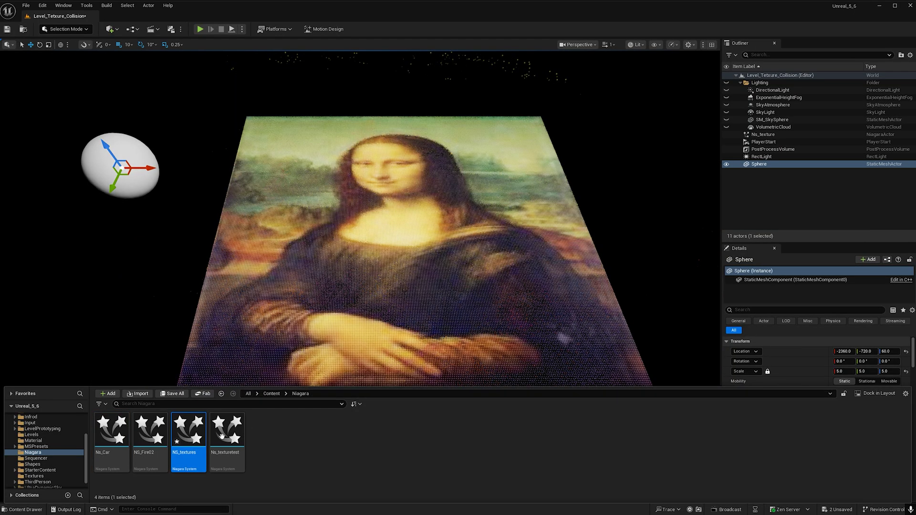
# Open NS_textures and add Spawn Particles in Grid to Emitter Update, fixing its dependency
pyautogui.doubleClick(196, 432)
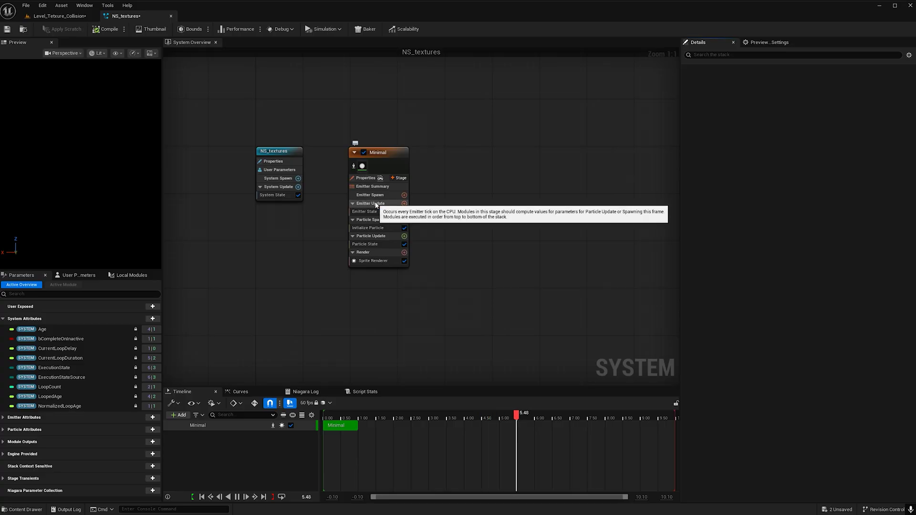
pyautogui.click(405, 204)
pyautogui.write('spa')
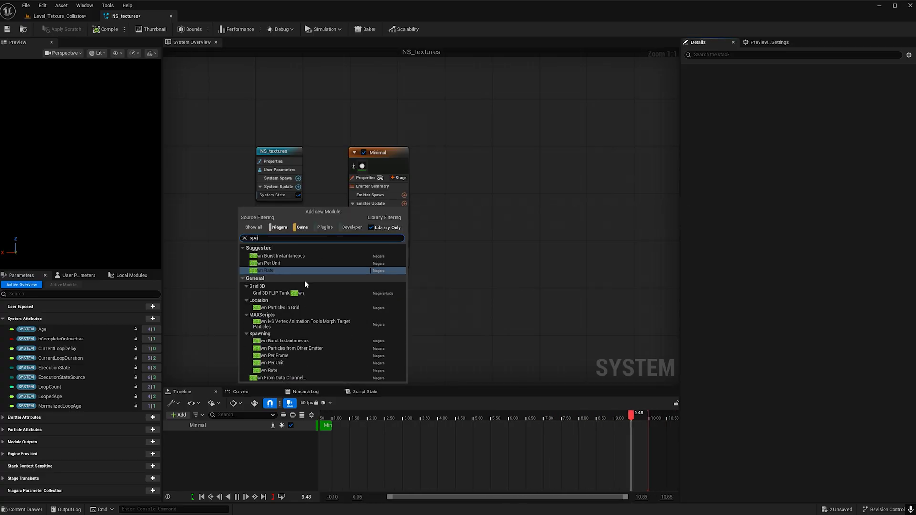
pyautogui.click(291, 307)
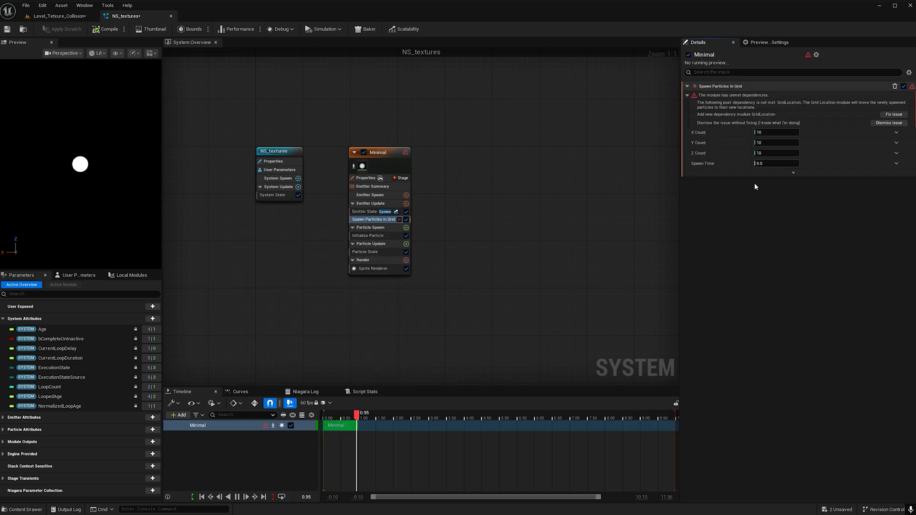
pyautogui.click(894, 115)
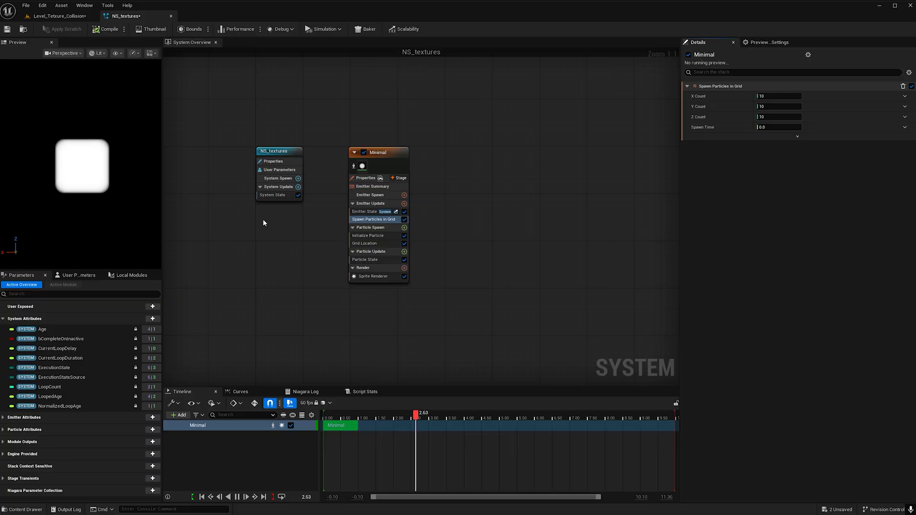
# Set Initialize Particle's Sprite Size Mode to Uniform
pyautogui.click(362, 236)
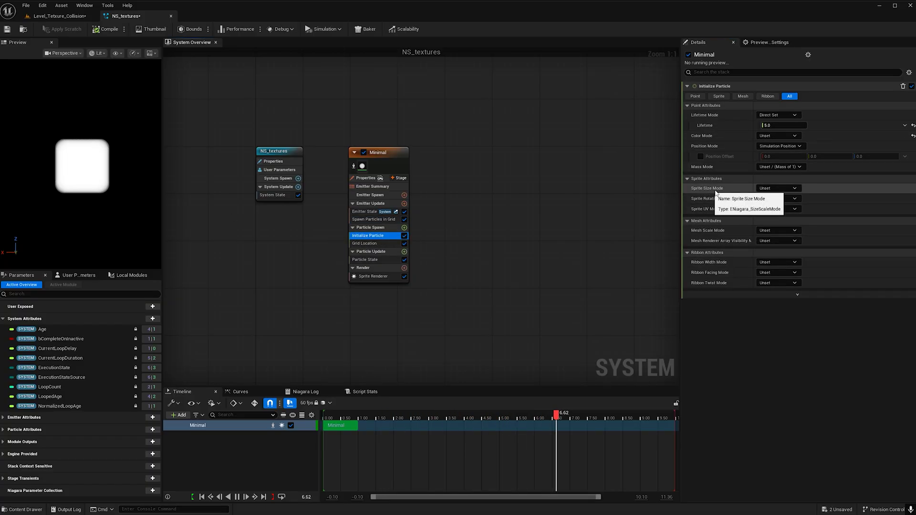
pyautogui.click(766, 188)
pyautogui.click(773, 208)
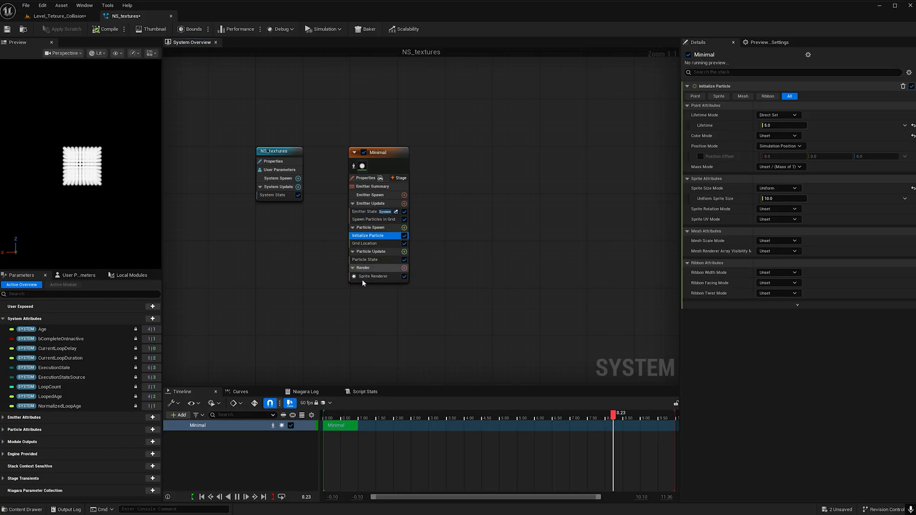
# Add a Mesh Renderer and set its Meshes Index 0 to the Sphere mesh
pyautogui.click(404, 268)
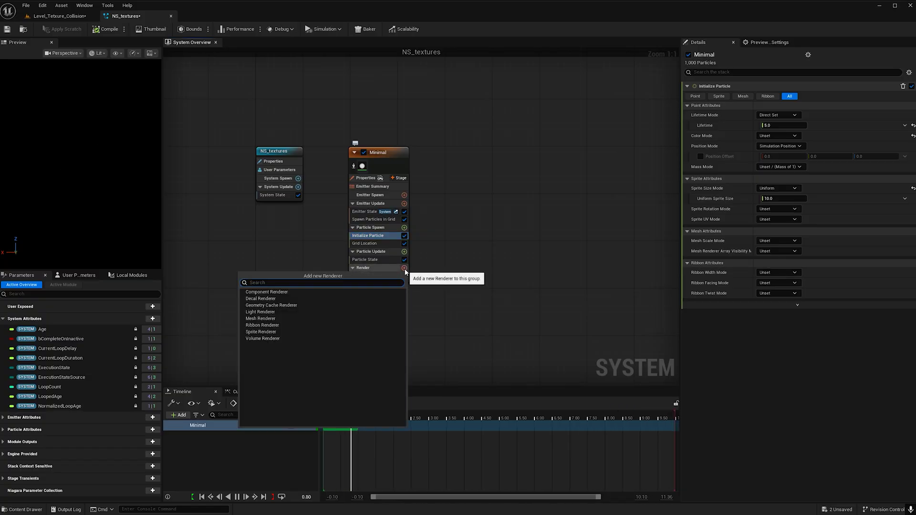
pyautogui.click(289, 319)
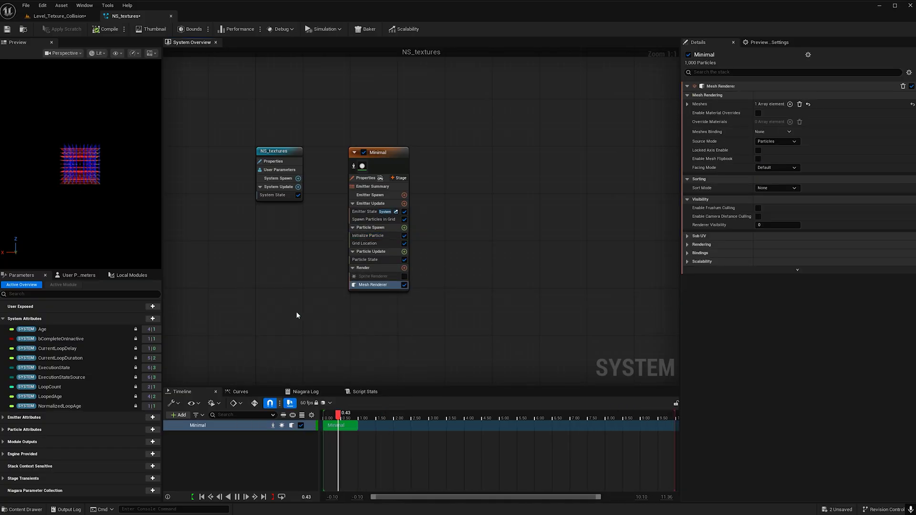
pyautogui.click(688, 103)
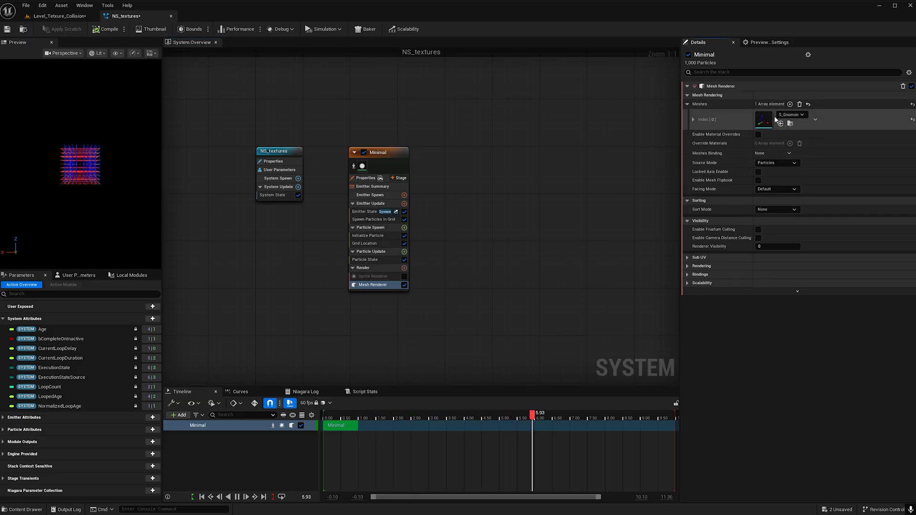
pyautogui.click(801, 114)
pyautogui.write('s')
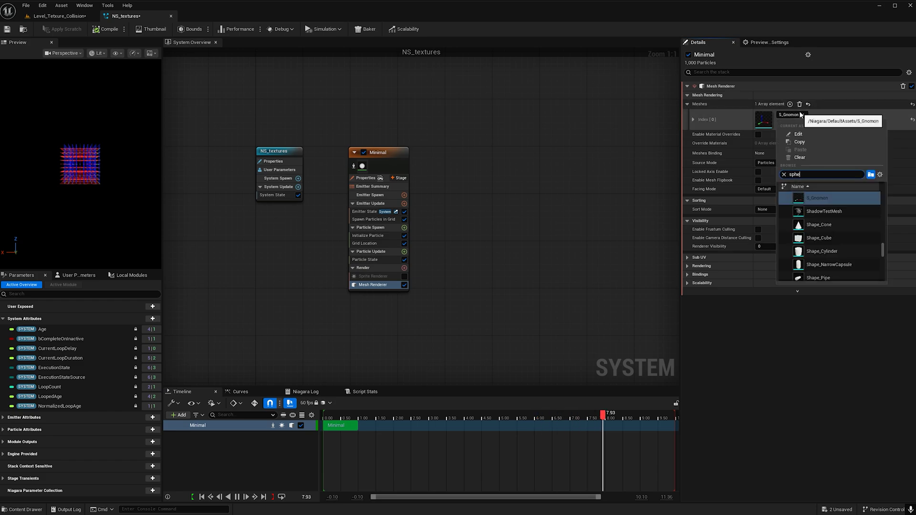
pyautogui.write('phe')
pyautogui.click(819, 222)
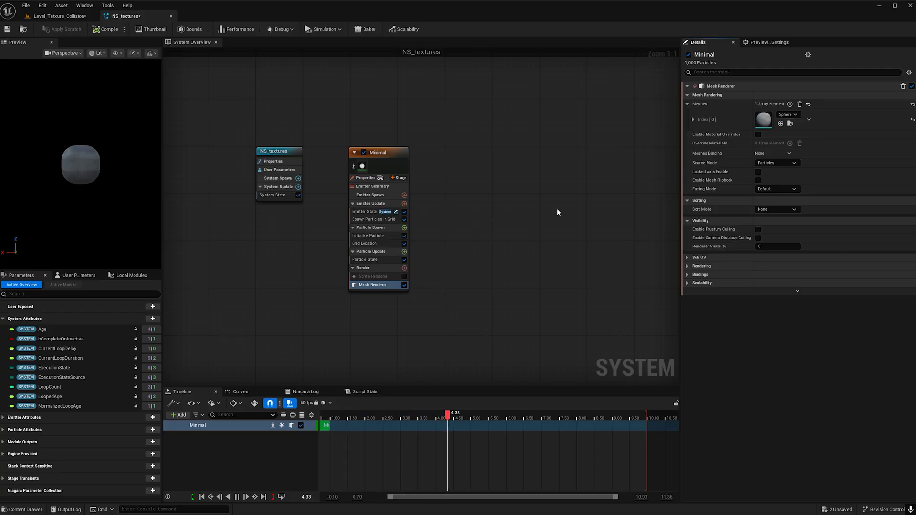
# Enable Material Overrides and add one Override Materials element
pyautogui.click(758, 134)
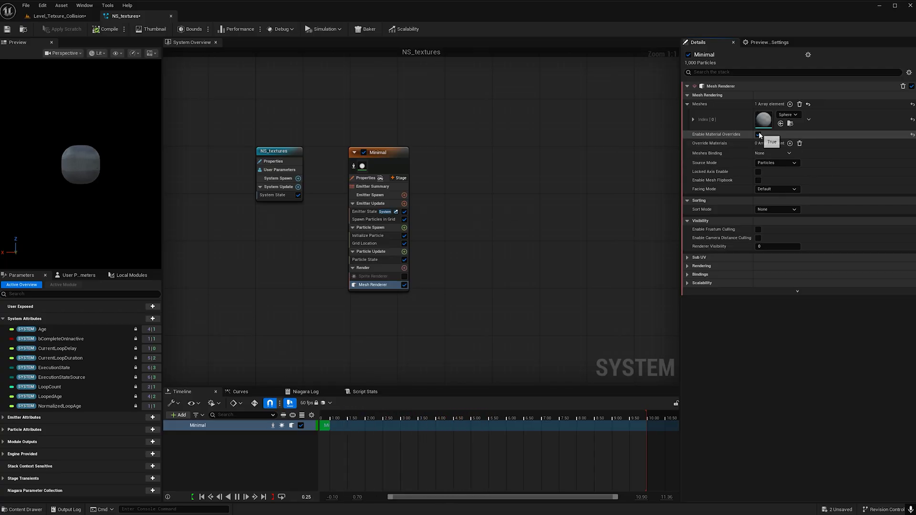
pyautogui.click(791, 143)
pyautogui.click(687, 143)
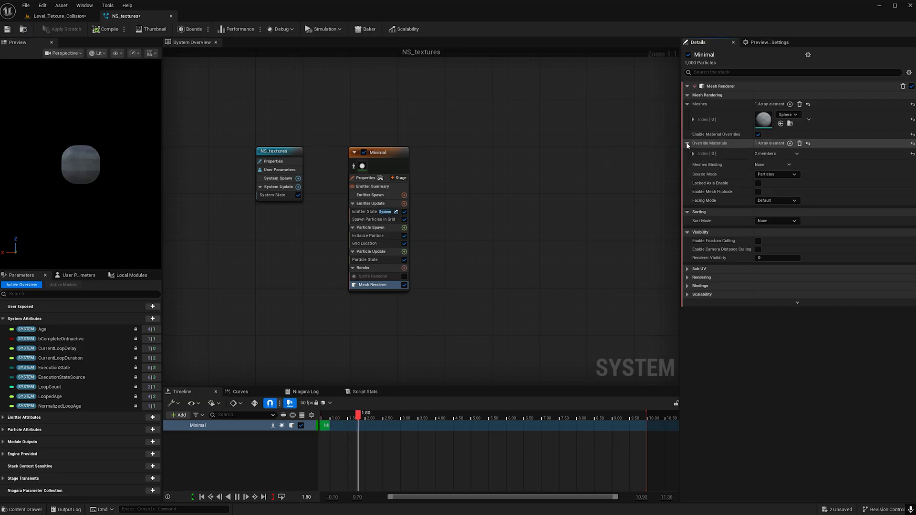
pyautogui.click(692, 153)
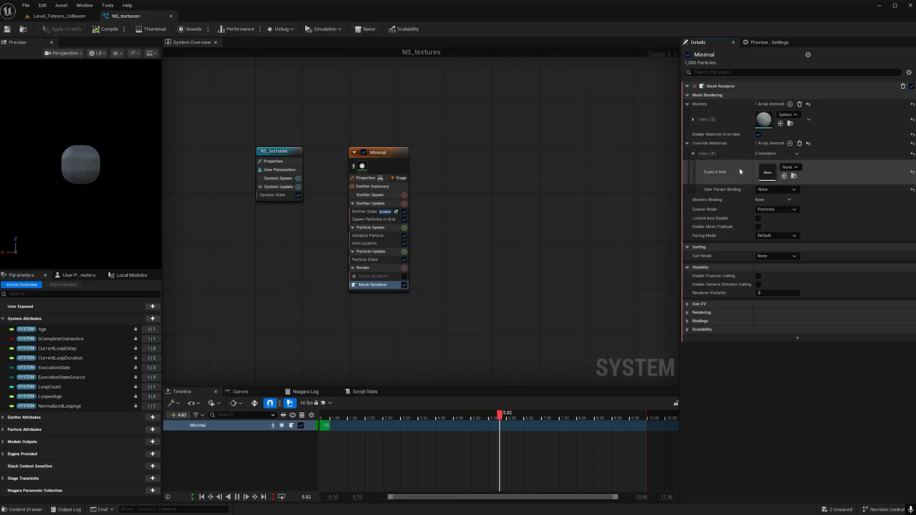
# Create a material named M_particflecolor in the Material folder and open it
pyautogui.hotkey('ctrl', 'space')
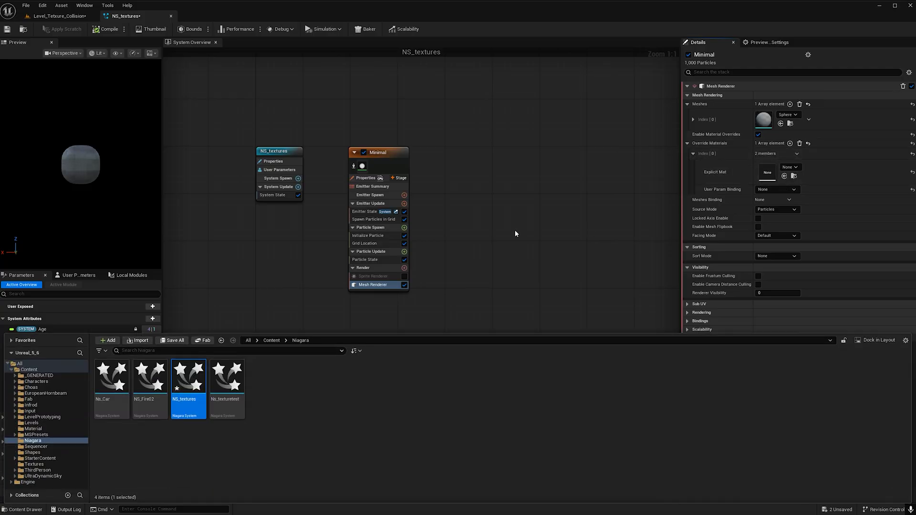
pyautogui.click(49, 427)
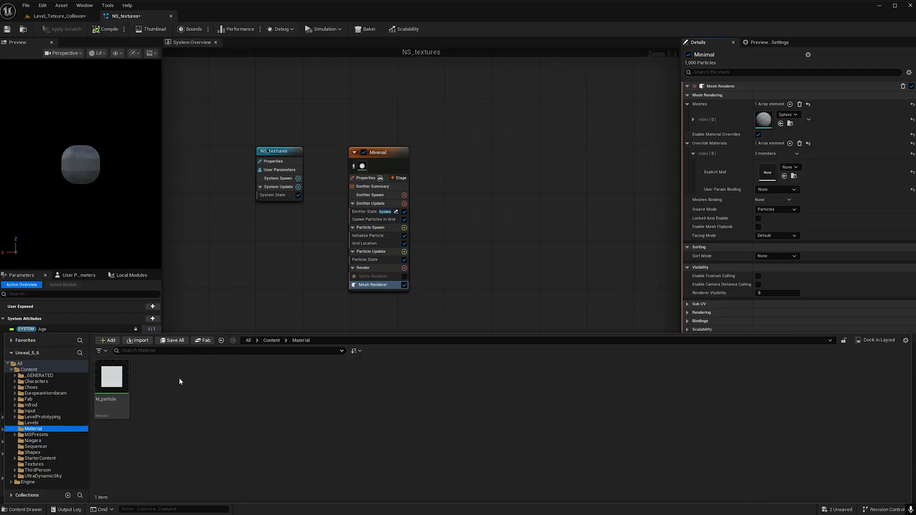
pyautogui.rightClick(179, 380)
pyautogui.click(202, 156)
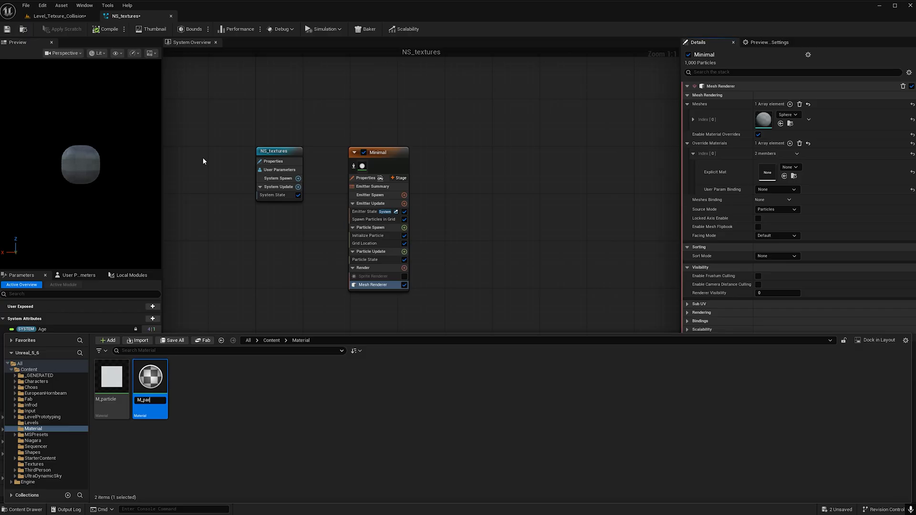
pyautogui.write('M_particflecolor')
pyautogui.press('Return')
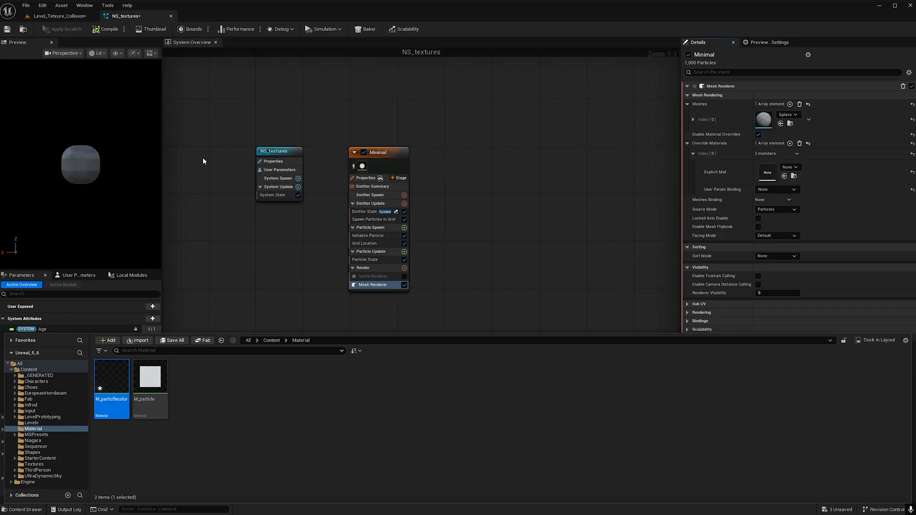
pyautogui.press('Return')
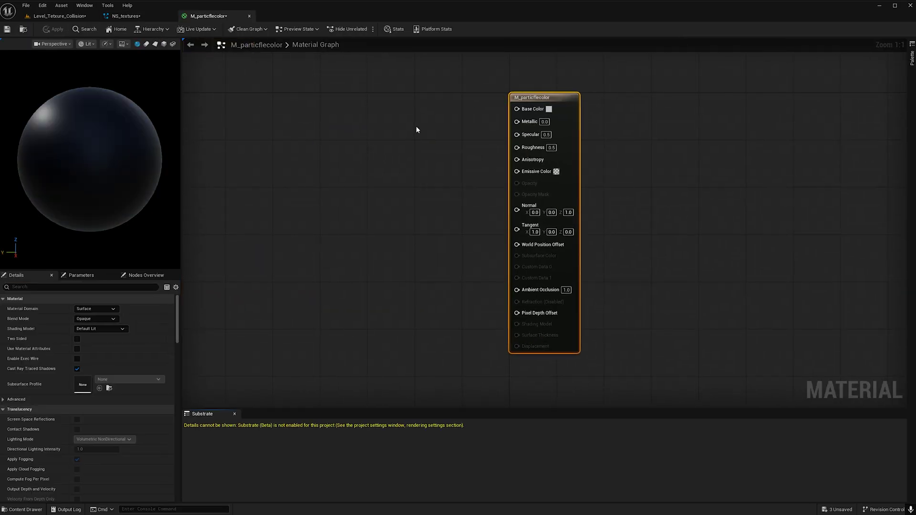
# Add a Particle Color node, wire its RGB into Base Color, and apply
pyautogui.rightClick(407, 150)
pyautogui.write('parc')
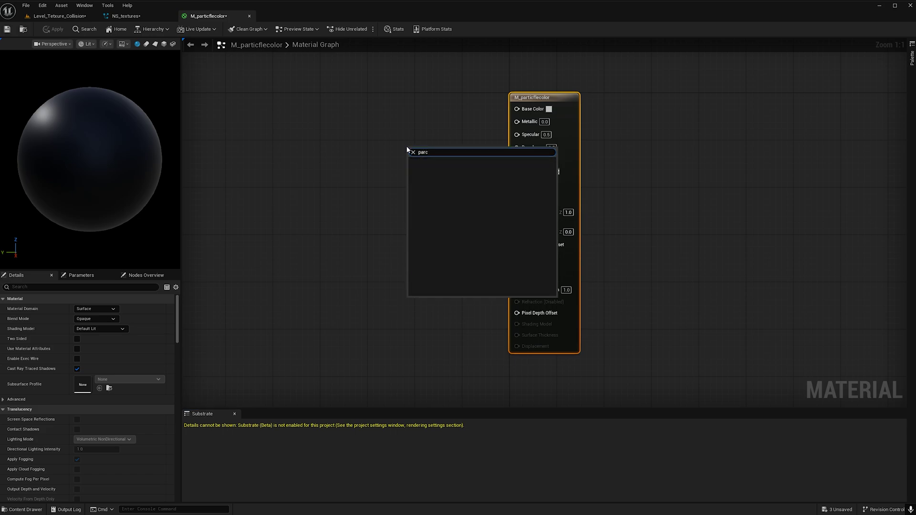
pyautogui.press('BackSpace')
pyautogui.write('t')
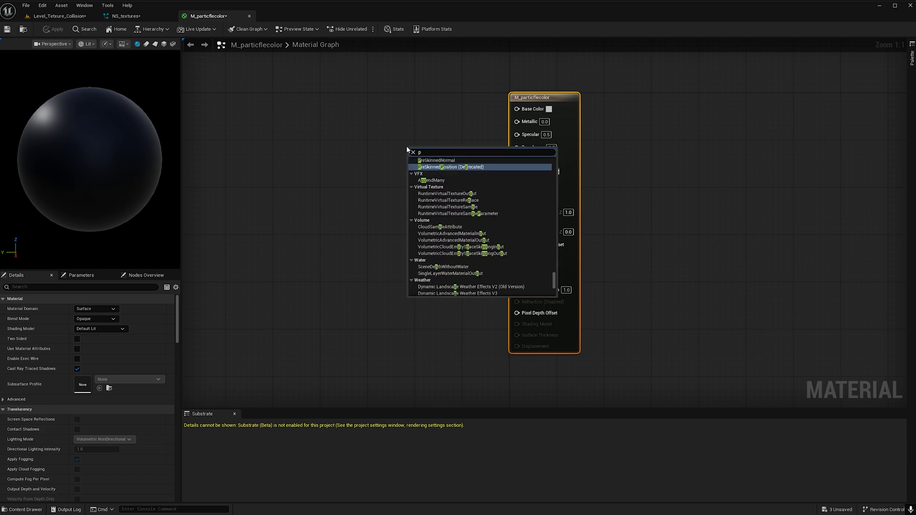
pyautogui.click(431, 167)
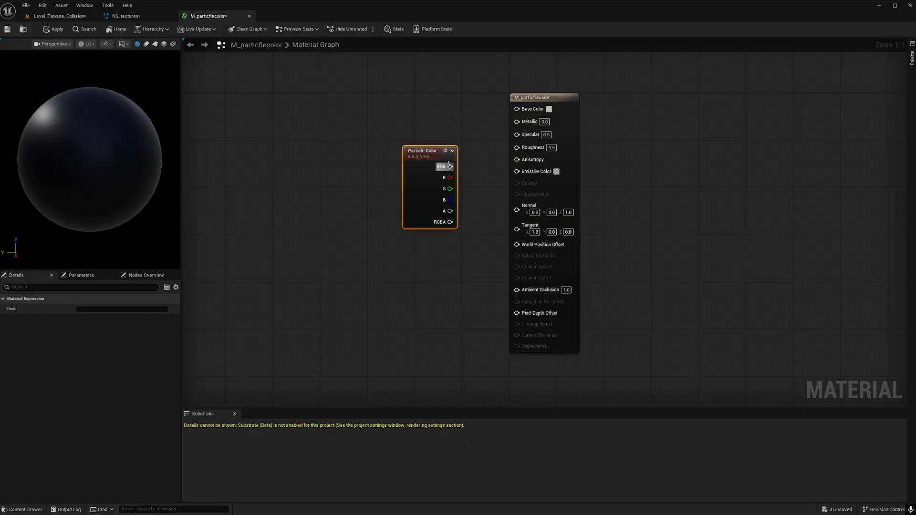
pyautogui.moveTo(432, 154); pyautogui.dragTo(419, 98)
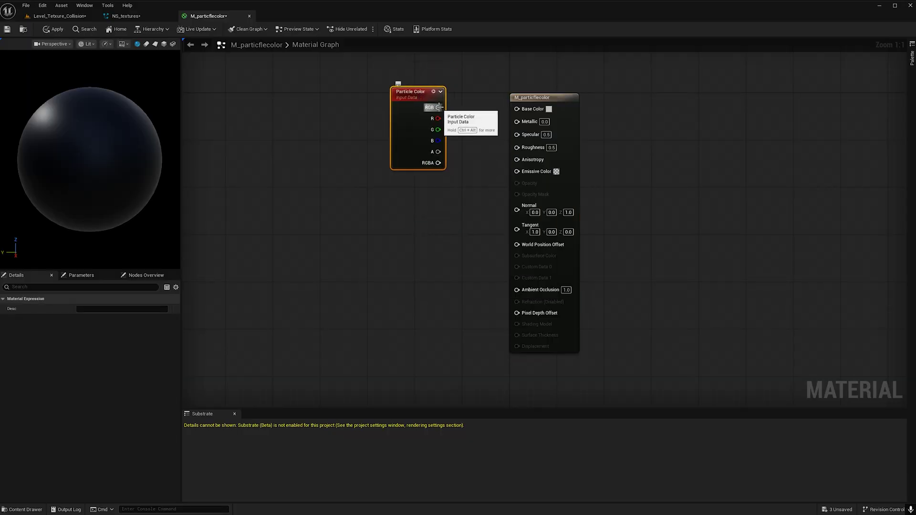
pyautogui.moveTo(523, 112); pyautogui.dragTo(523, 111)
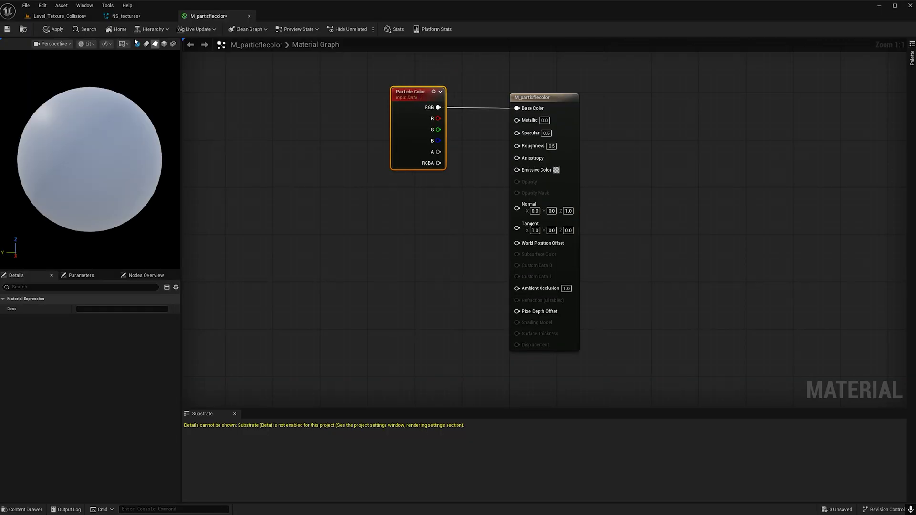
pyautogui.click(52, 29)
# Assign the particle colour material as the Mesh Renderer's override material
pyautogui.click(249, 15)
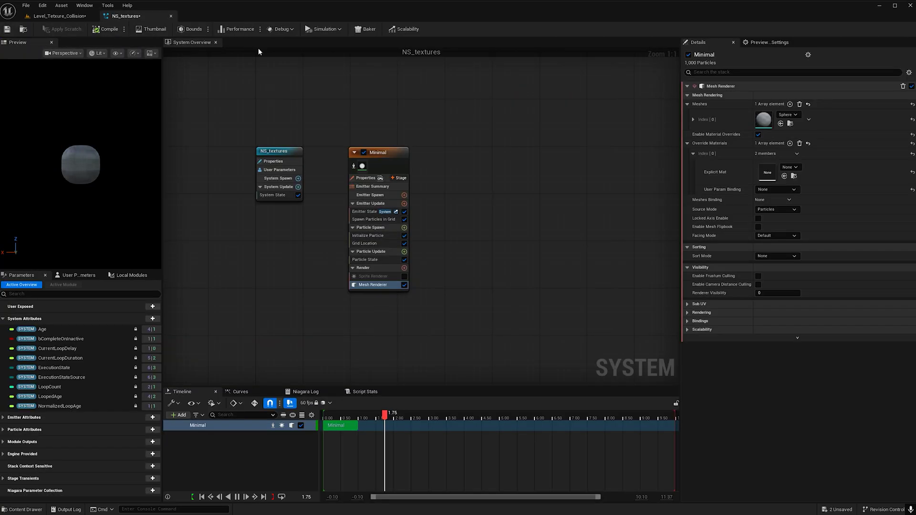
pyautogui.hotkey('ctrl', 'space')
pyautogui.rightClick(111, 384)
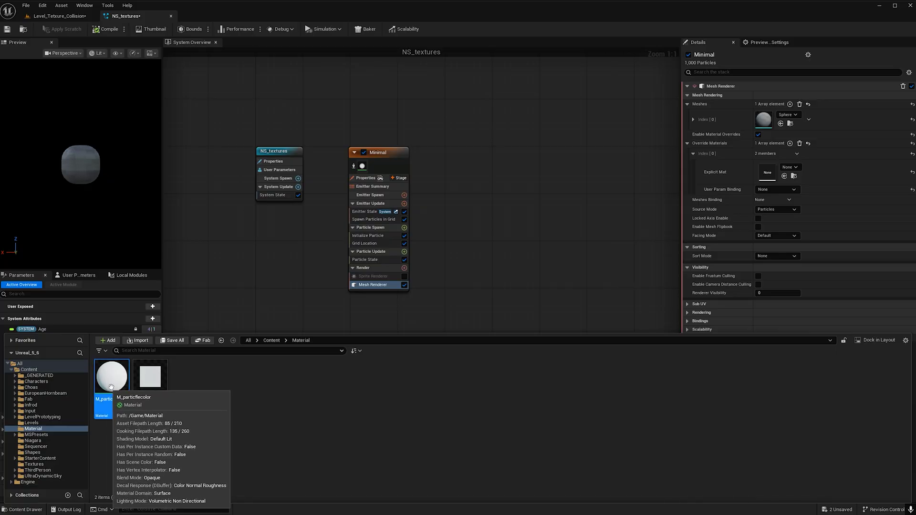
pyautogui.click(784, 176)
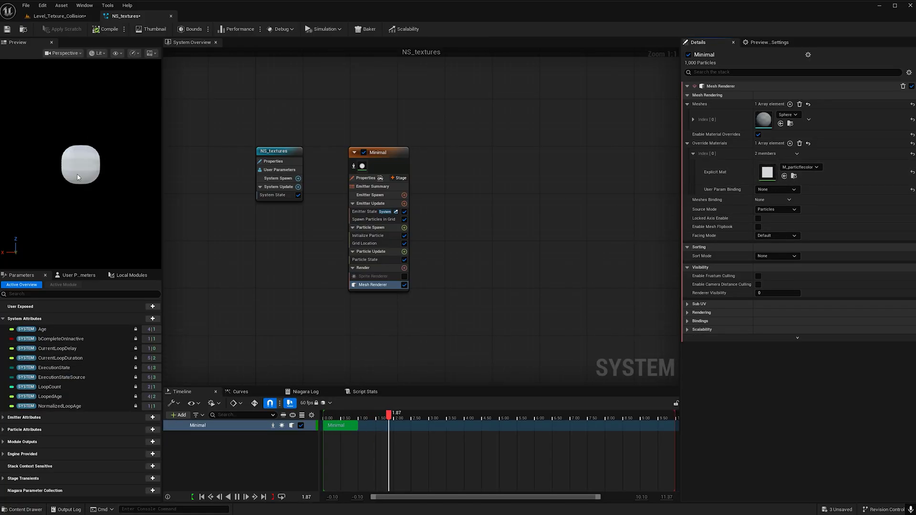
# Set Initialize Particle's Mesh Scale Mode to Uniform with scale 0.034
pyautogui.click(373, 237)
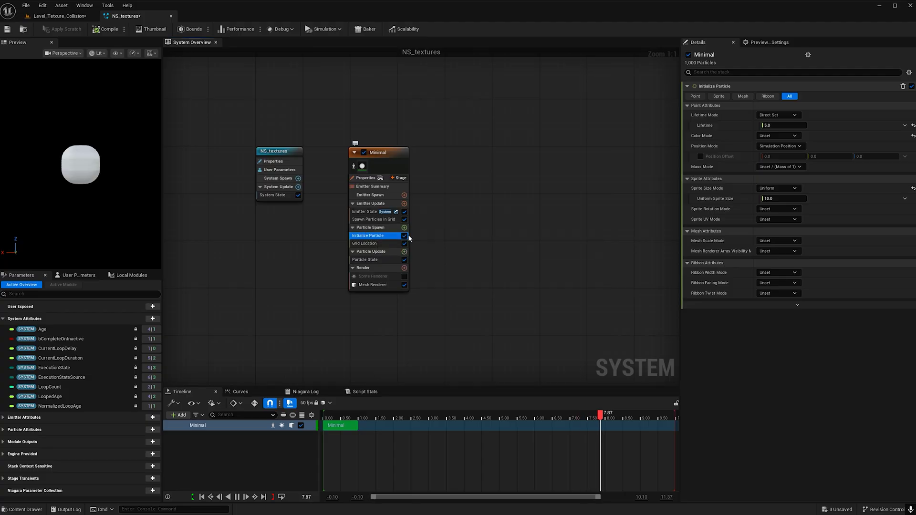
pyautogui.click(763, 241)
pyautogui.click(774, 260)
pyautogui.click(777, 251)
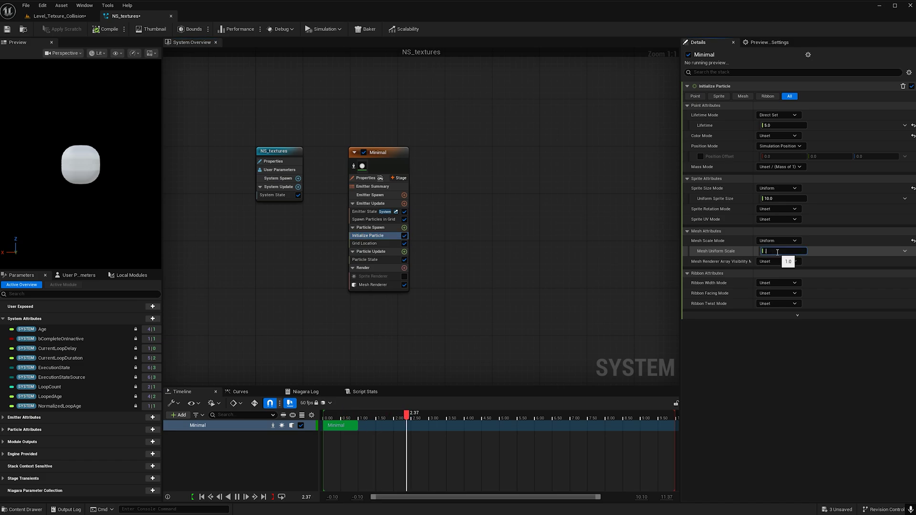
pyautogui.write('0.034')
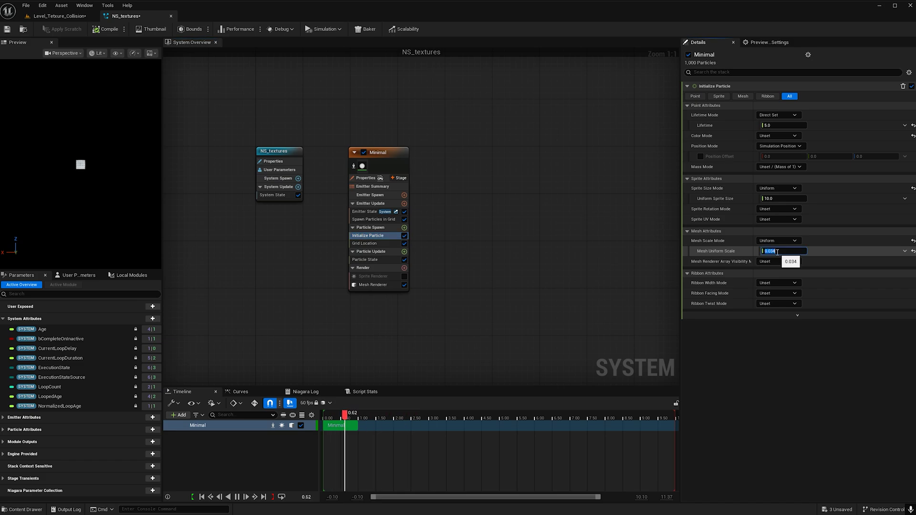
pyautogui.scroll(5, 117, 142)
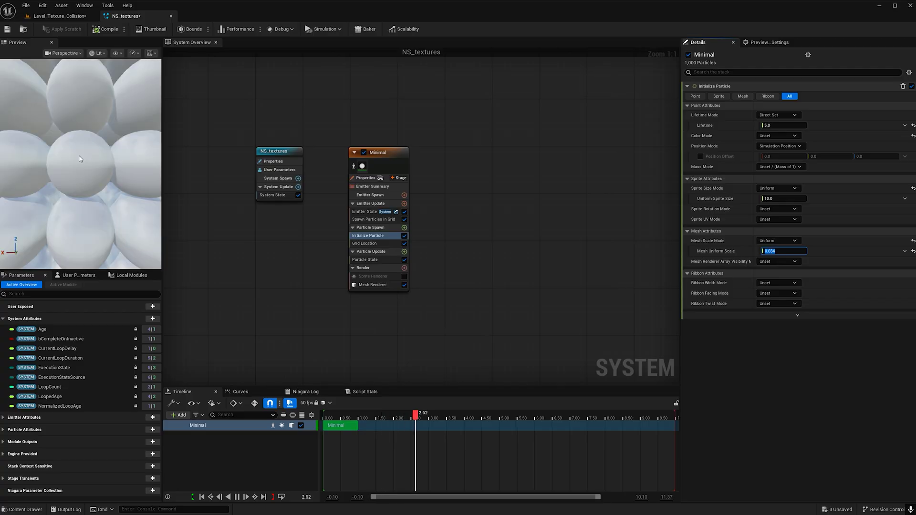
pyautogui.scroll(-3, 80, 159)
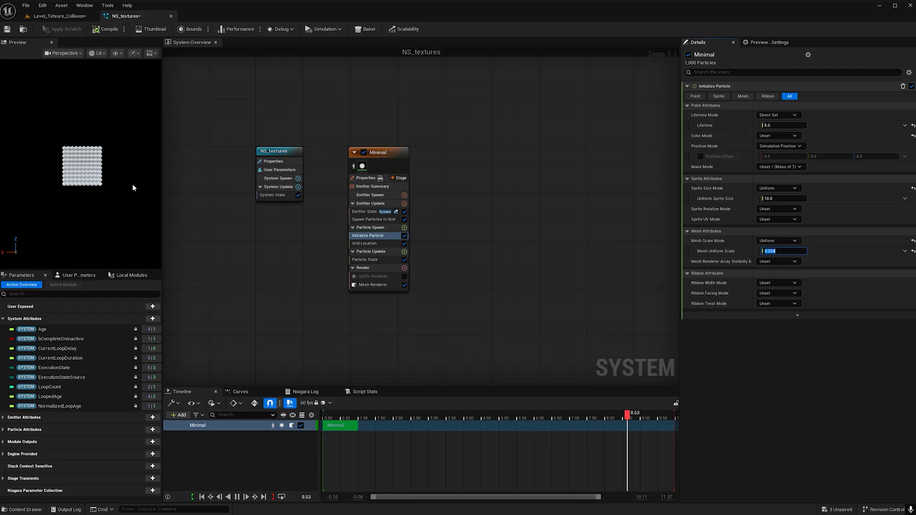
# Add a Sample Texture module under Particle Spawn
pyautogui.click(404, 228)
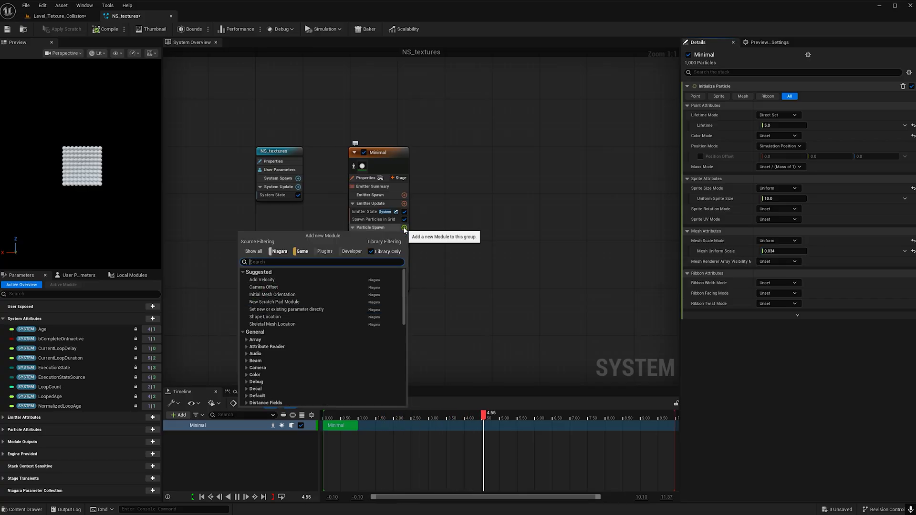
pyautogui.write('texture')
pyautogui.click(289, 371)
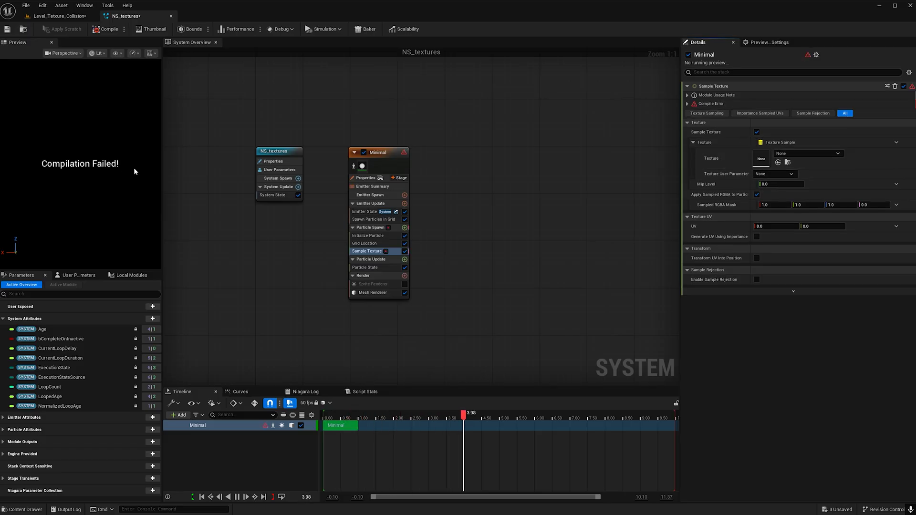
# Set Emitter Properties Sim Target to GPUCompute Sim and Calculate Bounds Mode to Fixed
pyautogui.click(360, 179)
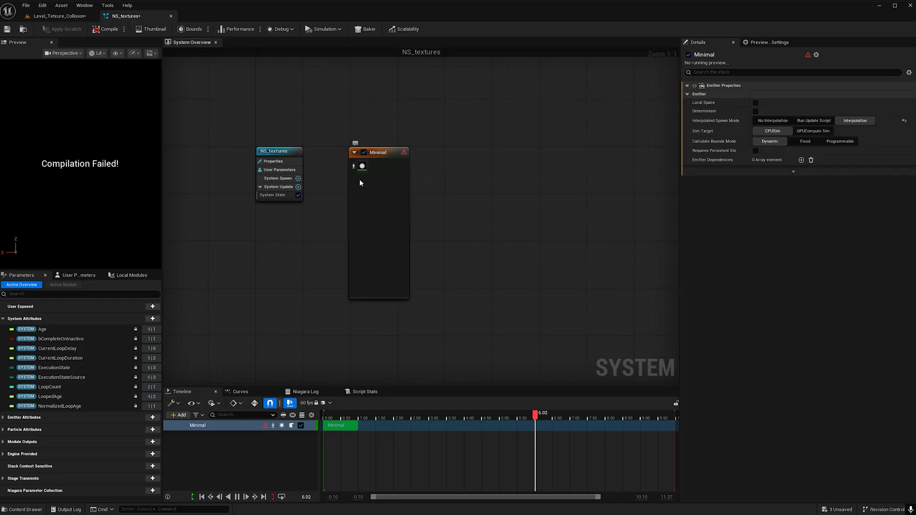
pyautogui.click(812, 132)
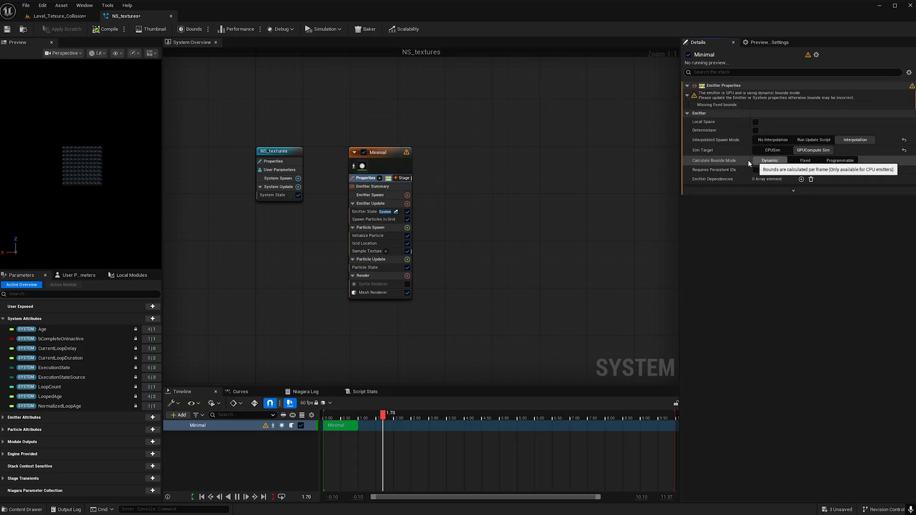
pyautogui.click(811, 161)
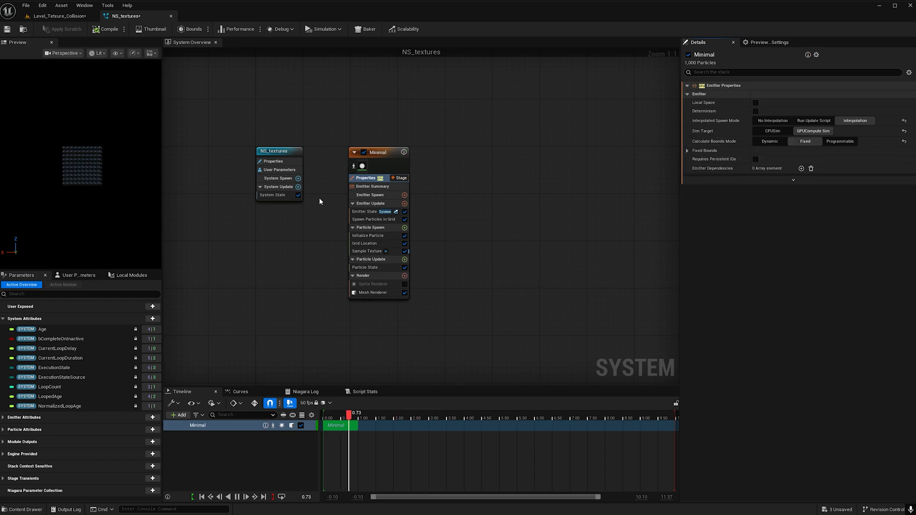
pyautogui.click(367, 251)
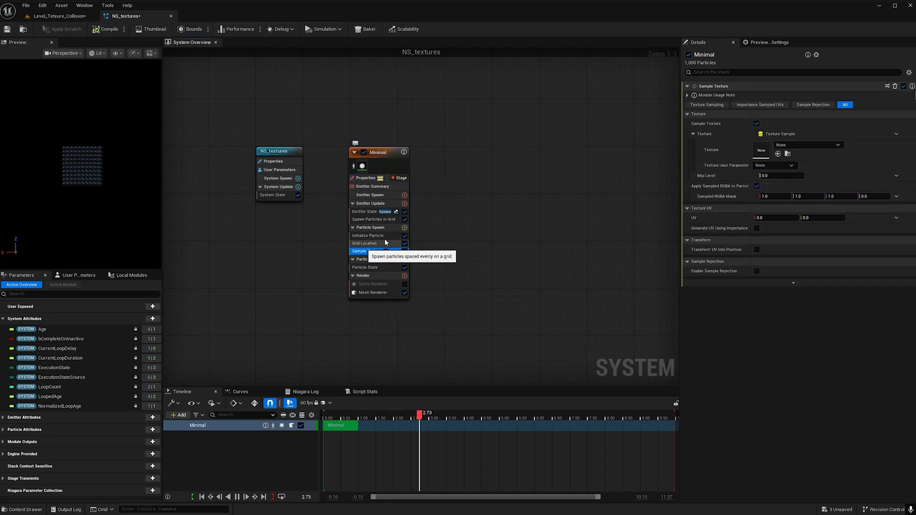
# Assign the mona_lisa texture from the Textures folder to Sample Texture's Texture slot
pyautogui.hotkey('ctrl', 'space')
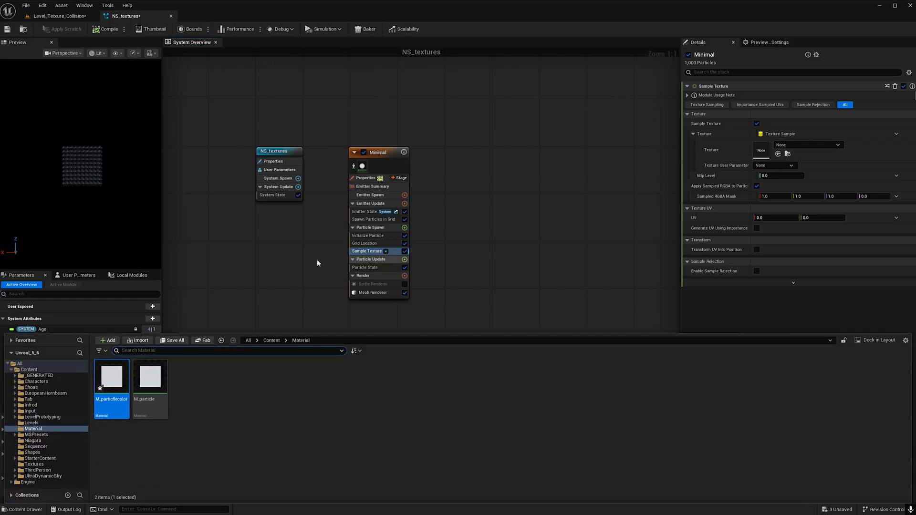
pyautogui.click(34, 464)
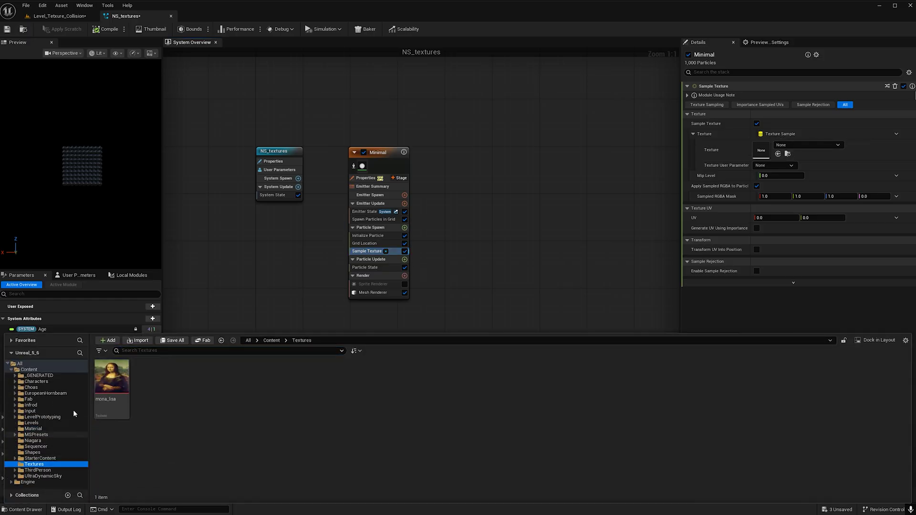
pyautogui.click(112, 380)
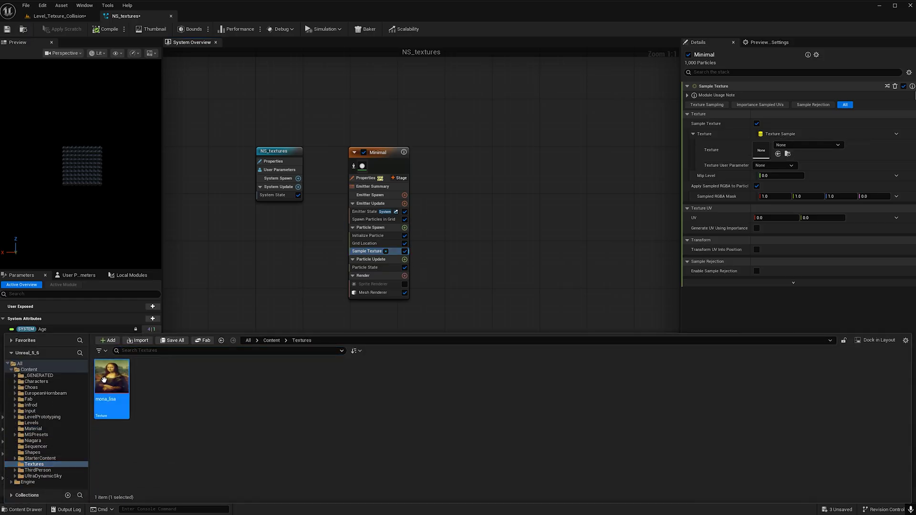
pyautogui.click(778, 154)
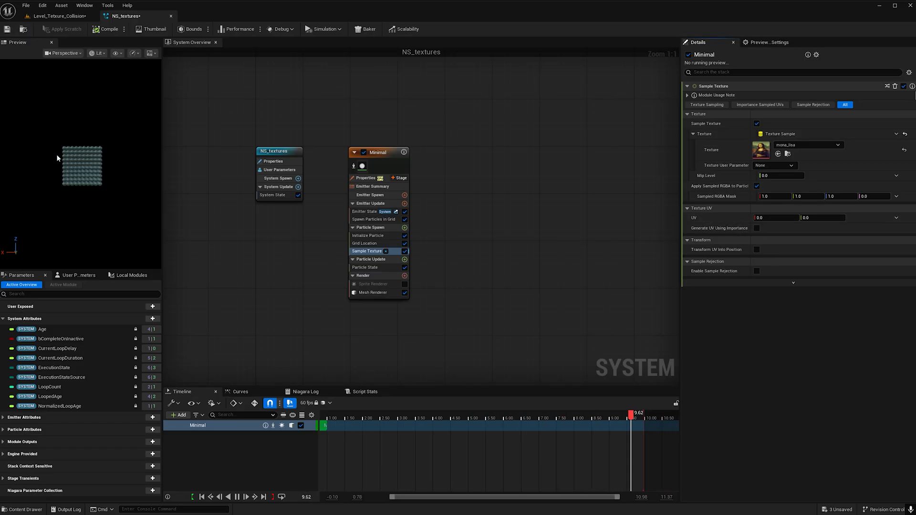
pyautogui.click(385, 220)
# Set the grid's X Count to 250, Y Count to 250 and Z Count to 15
pyautogui.click(769, 97)
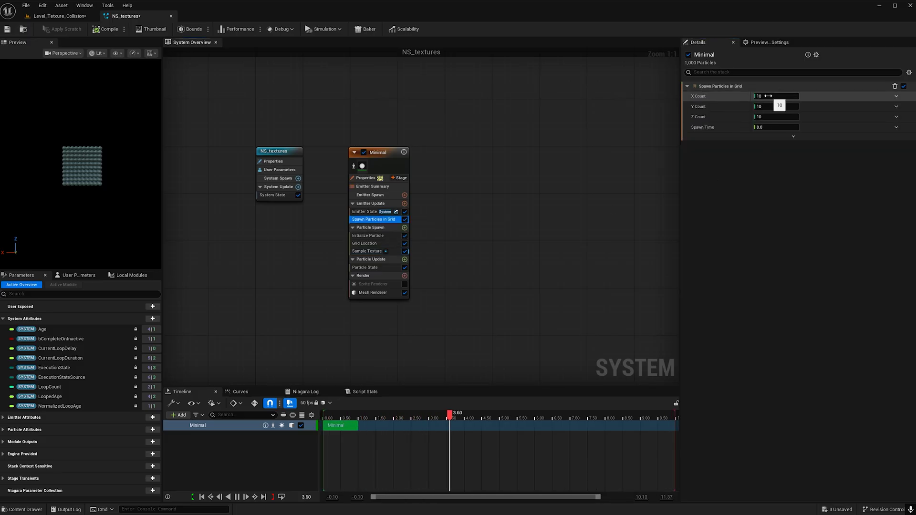
pyautogui.write('250')
pyautogui.press('Return')
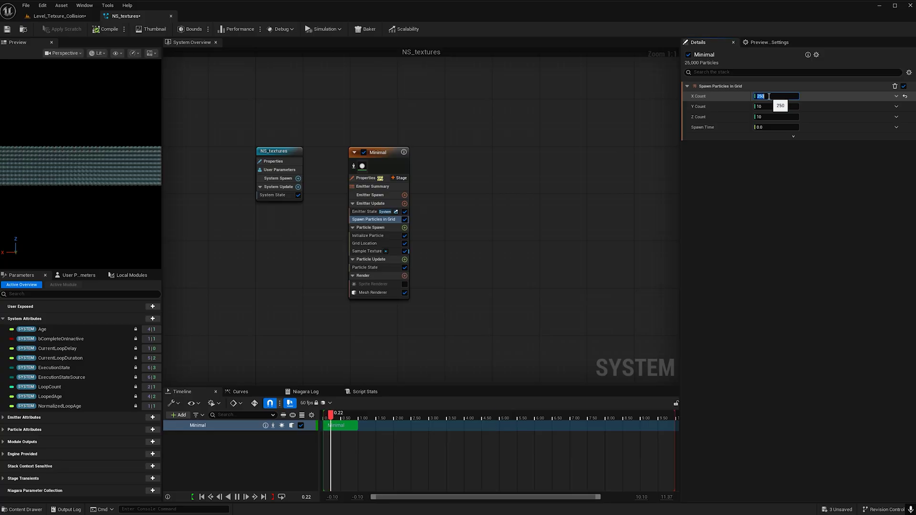
pyautogui.write('250')
pyautogui.press('Return')
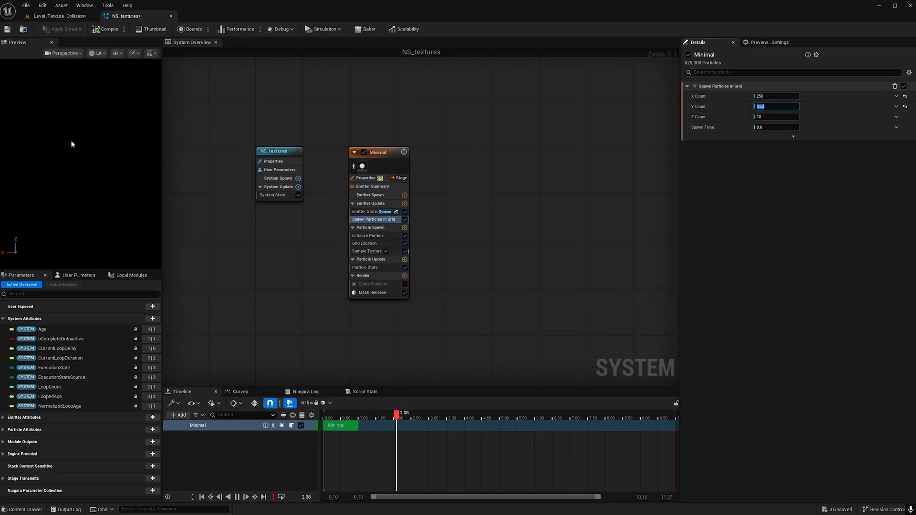
pyautogui.click(62, 54)
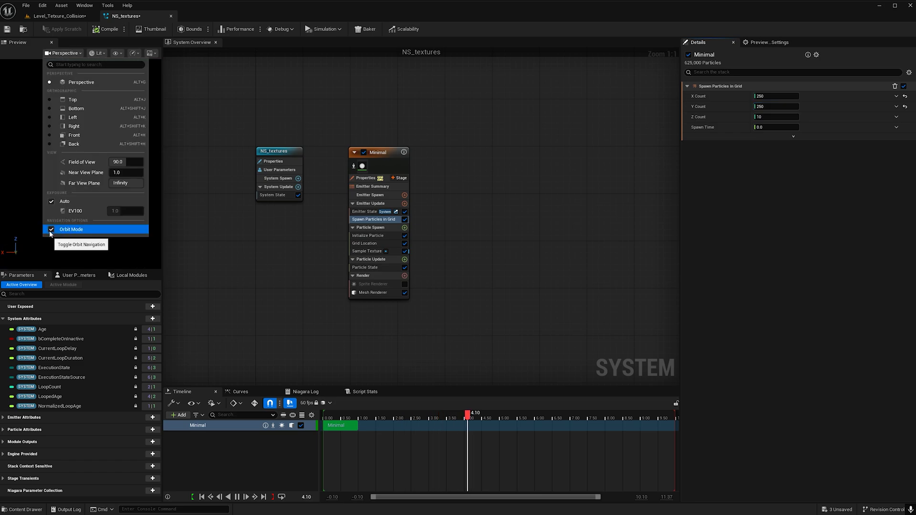
pyautogui.click(33, 206)
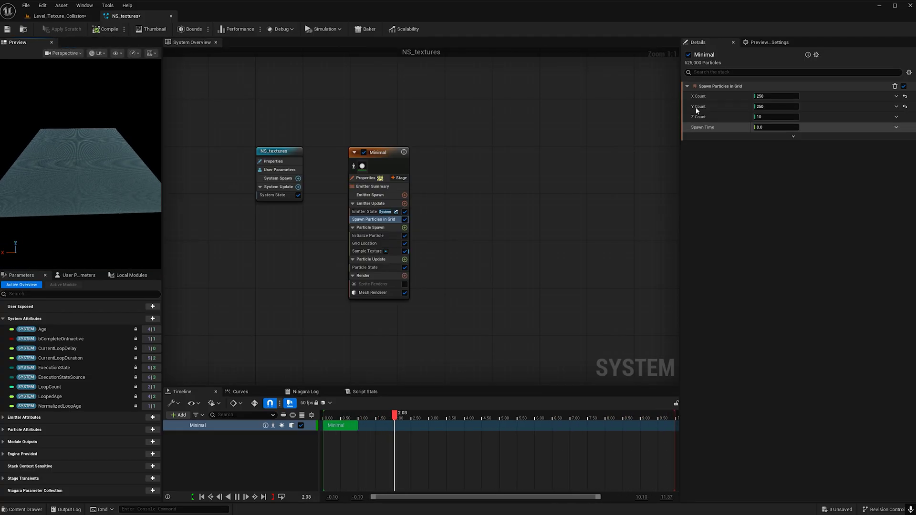
pyautogui.write('15')
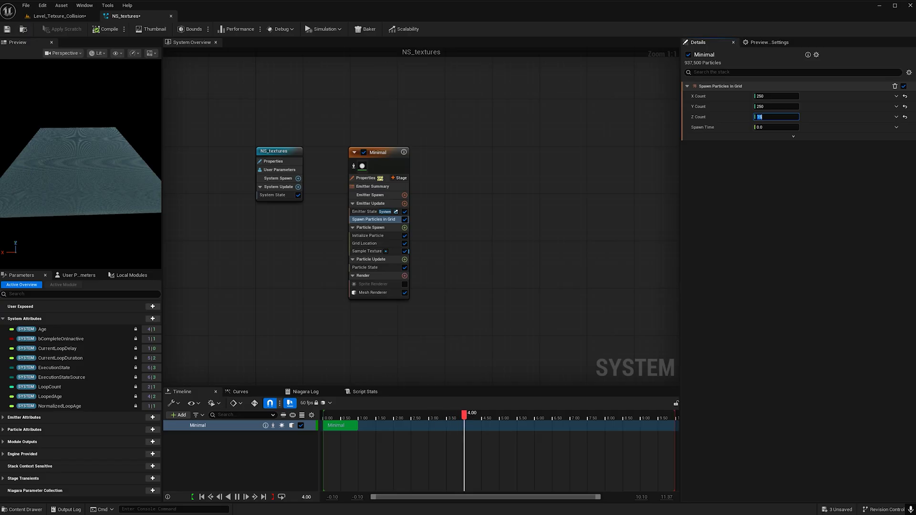
pyautogui.click(84, 126)
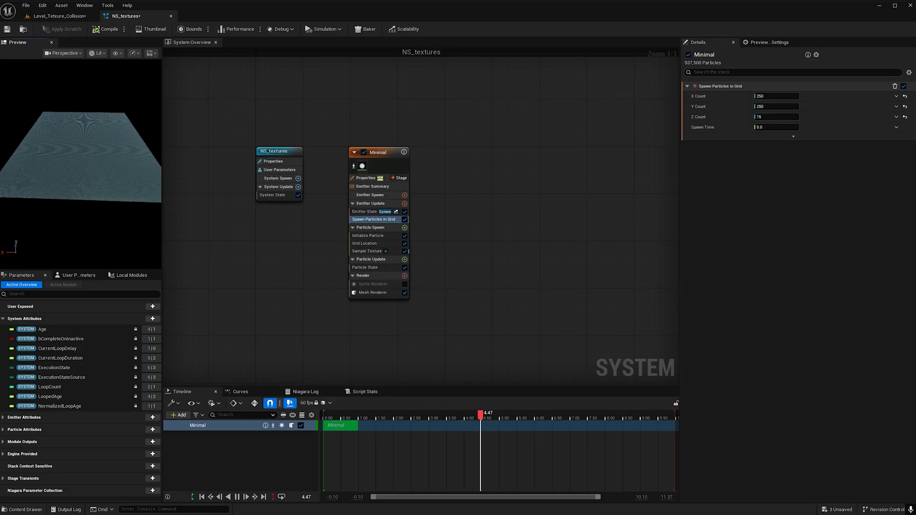
# Drive Sample Texture's UV with a Make Vector 2D dynamic input
pyautogui.click(377, 251)
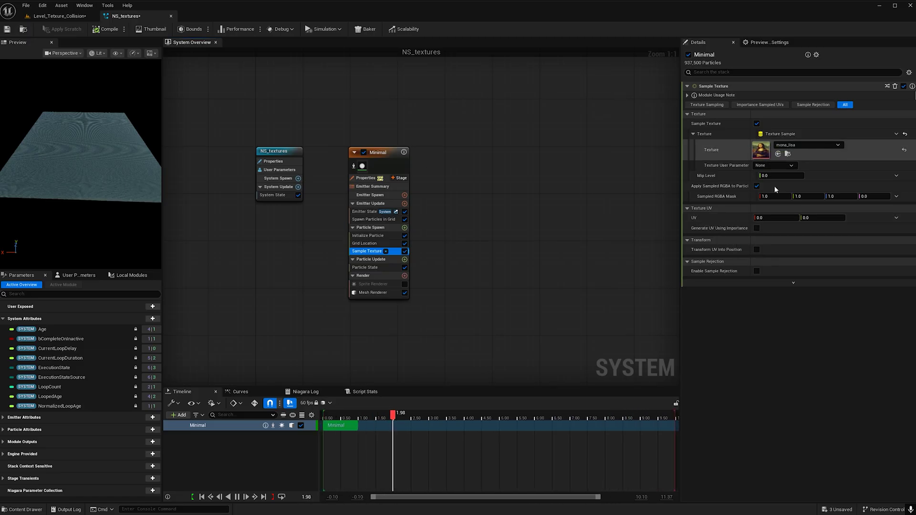
pyautogui.click(897, 218)
pyautogui.write('make')
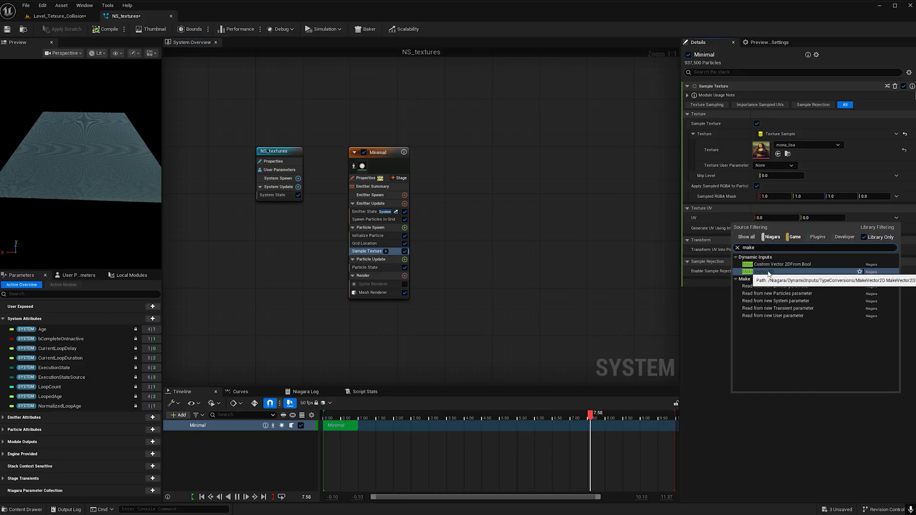
pyautogui.click(768, 272)
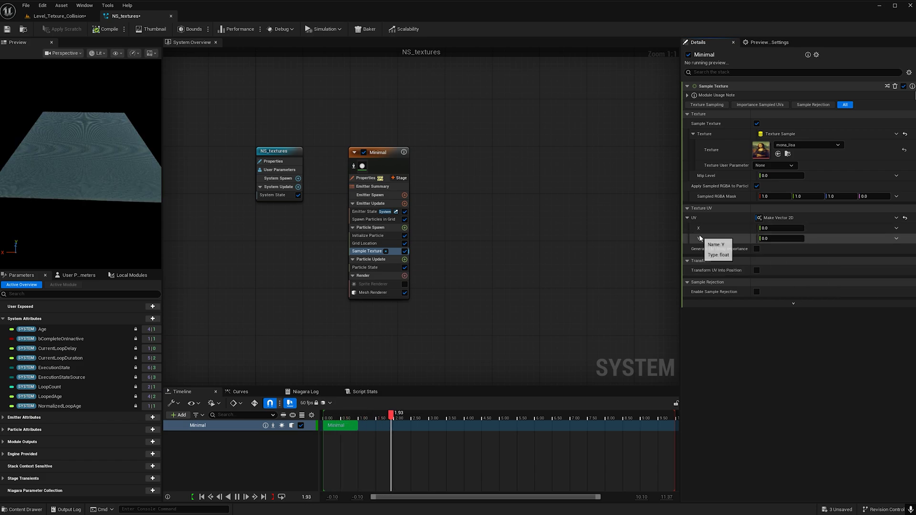
# Set X and Y to Make Float from Vector, with Y reading channel Y
pyautogui.click(897, 228)
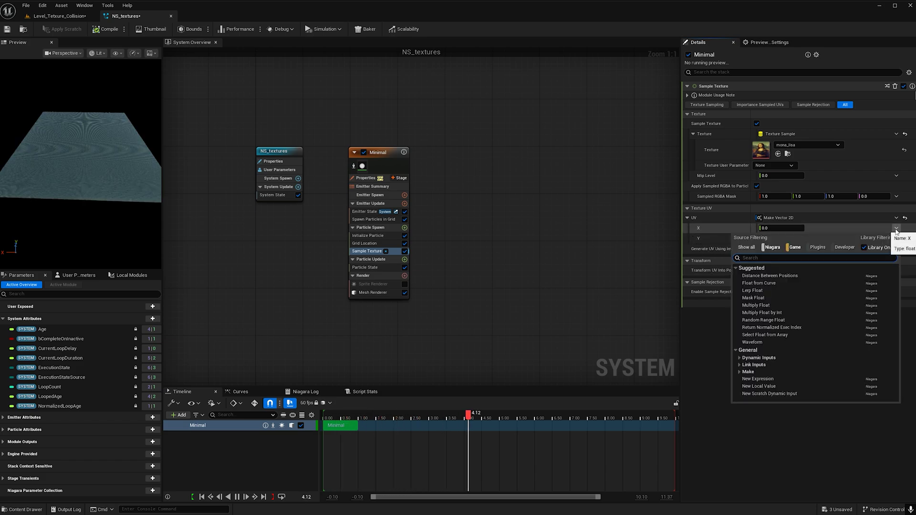
pyautogui.write('make')
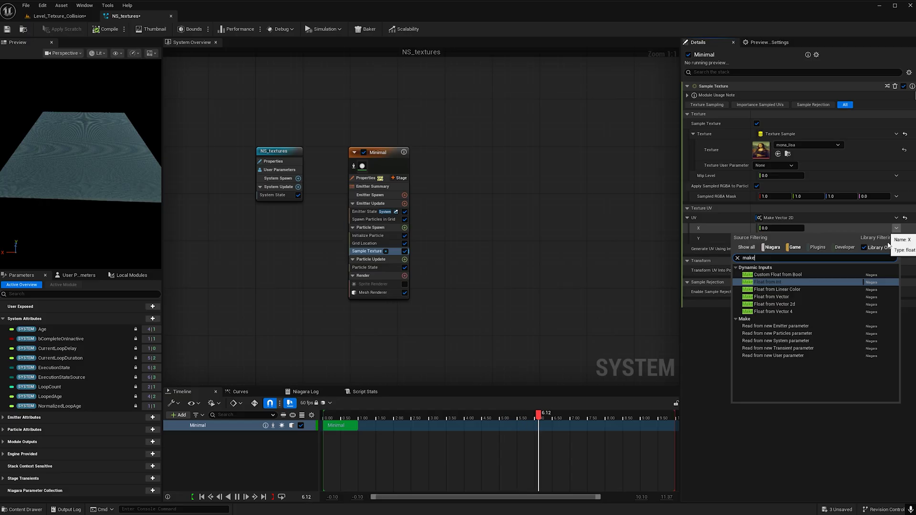
pyautogui.click(772, 298)
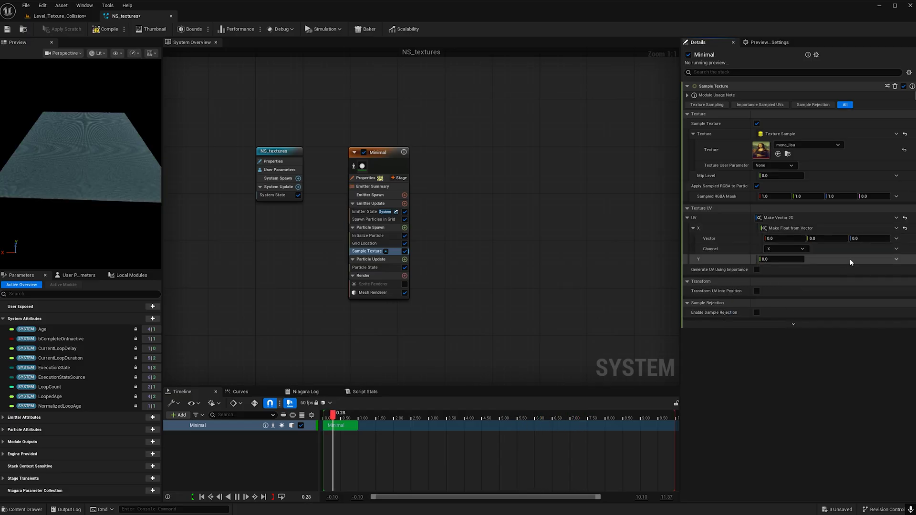
pyautogui.click(897, 260)
pyautogui.write('make f')
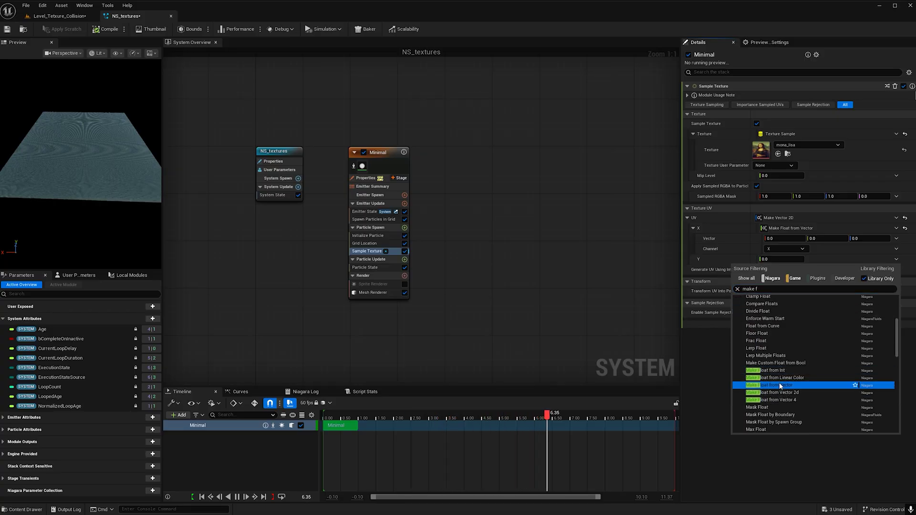
pyautogui.click(779, 386)
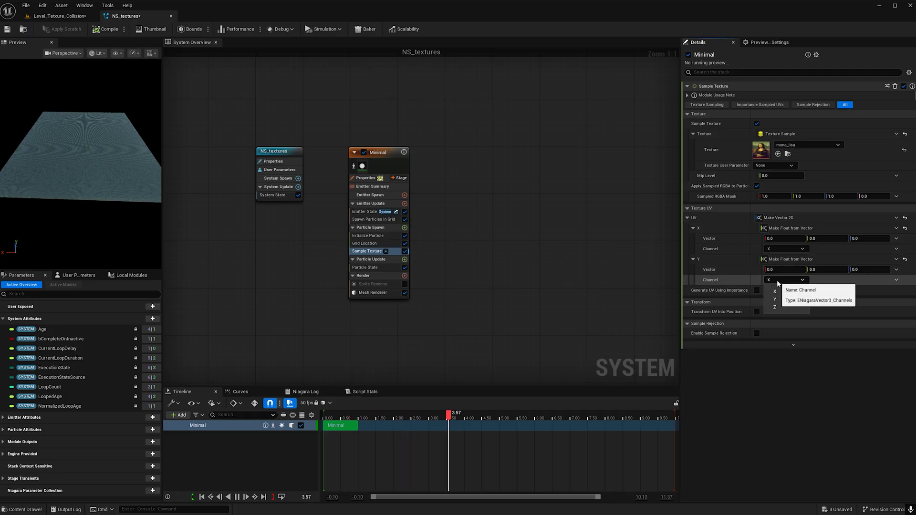
pyautogui.click(780, 299)
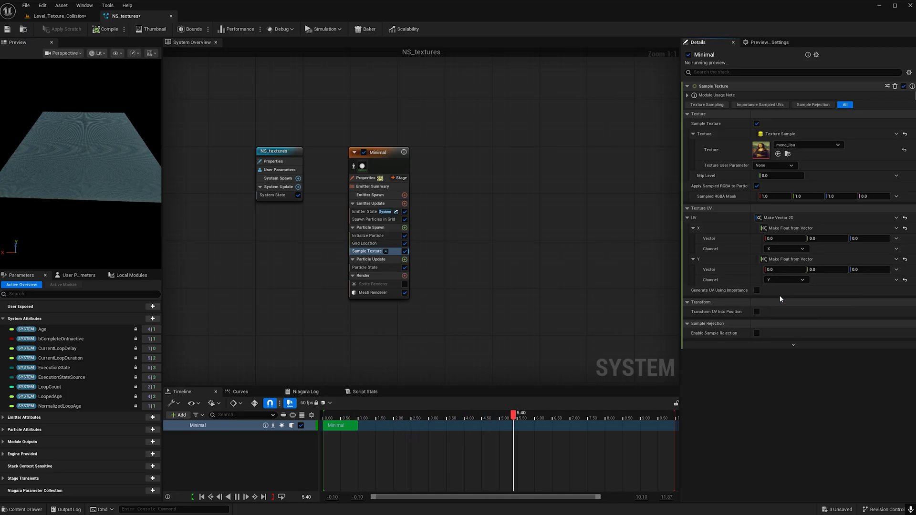
# Link both the X and Y vector inputs to Grid Location GridUVW
pyautogui.click(897, 239)
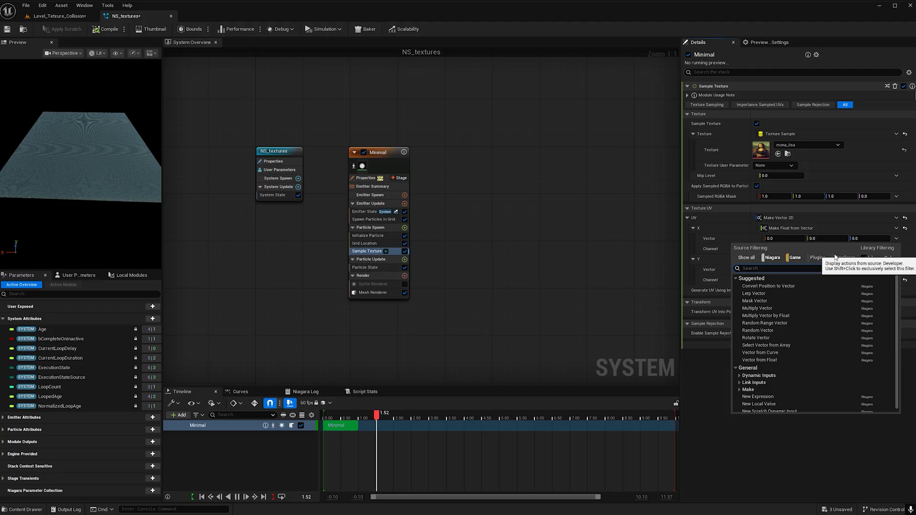
pyautogui.write('grid')
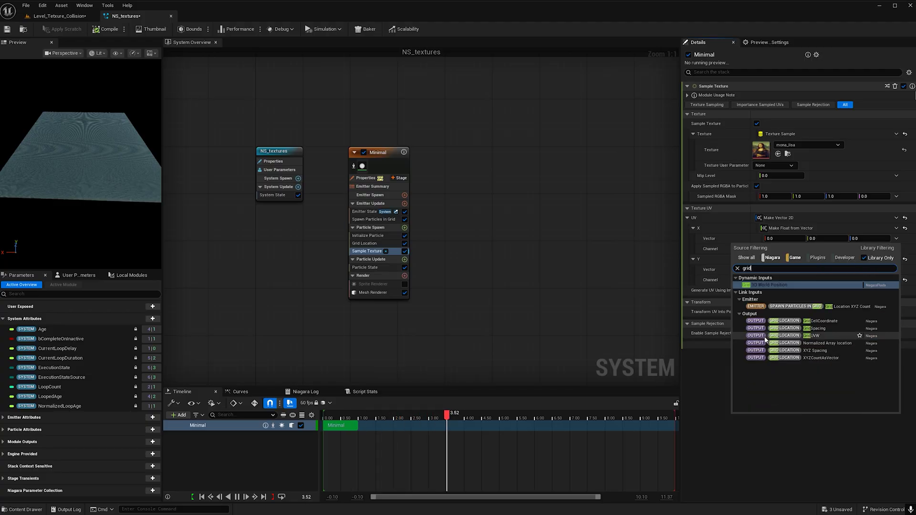
pyautogui.click(821, 335)
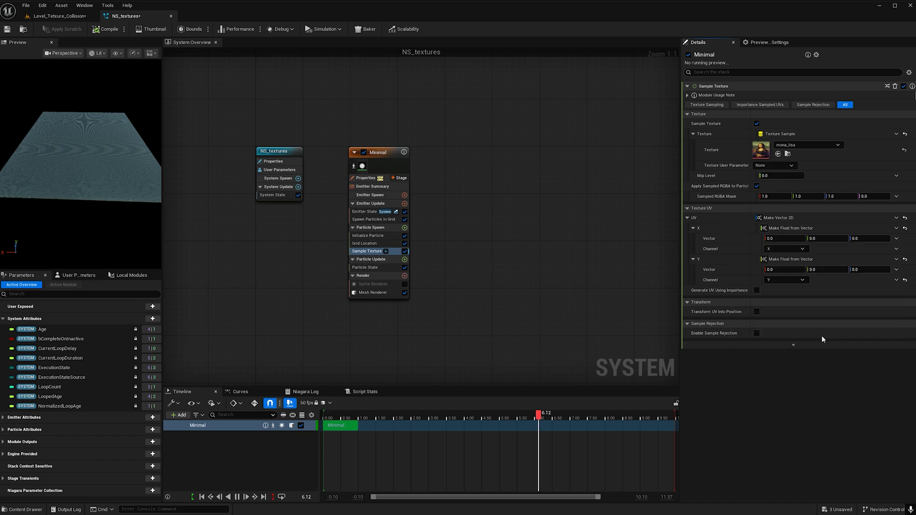
pyautogui.click(897, 270)
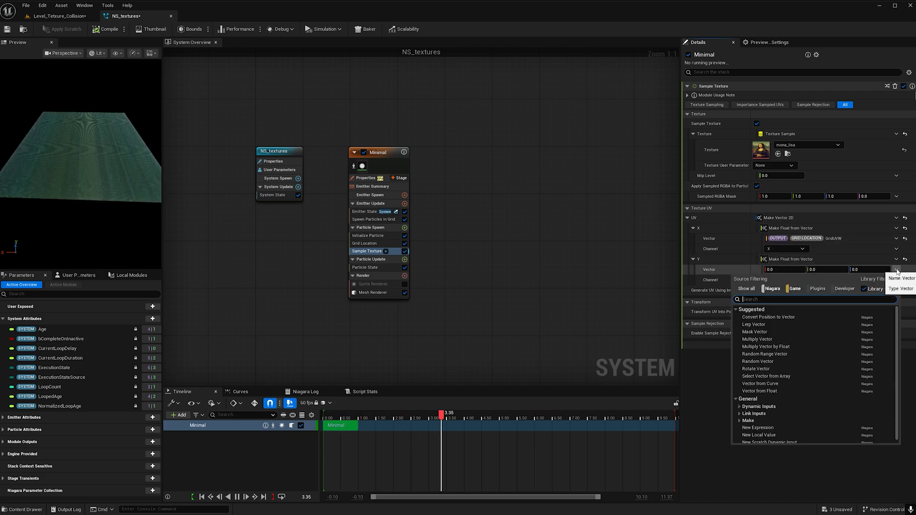
pyautogui.write('grui')
pyautogui.press('BackSpace')
pyautogui.press('BackSpace')
pyautogui.press('BackSpace')
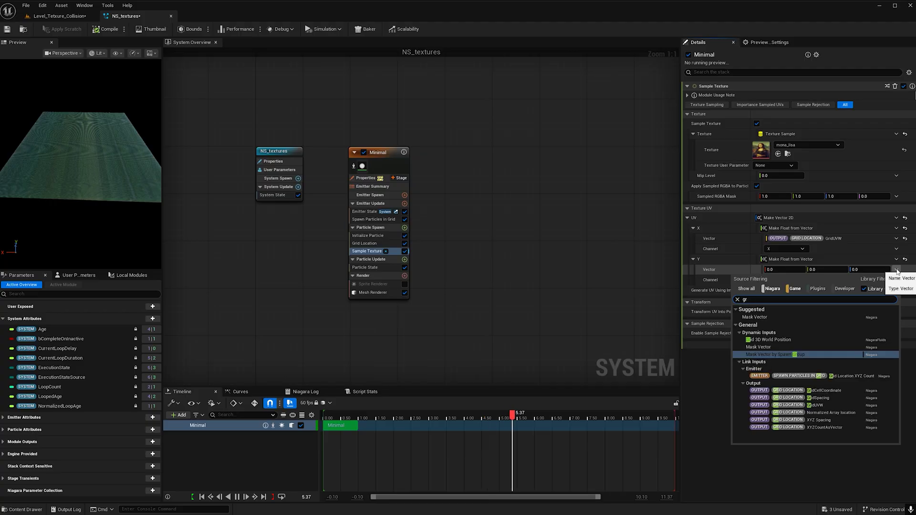
pyautogui.write('id')
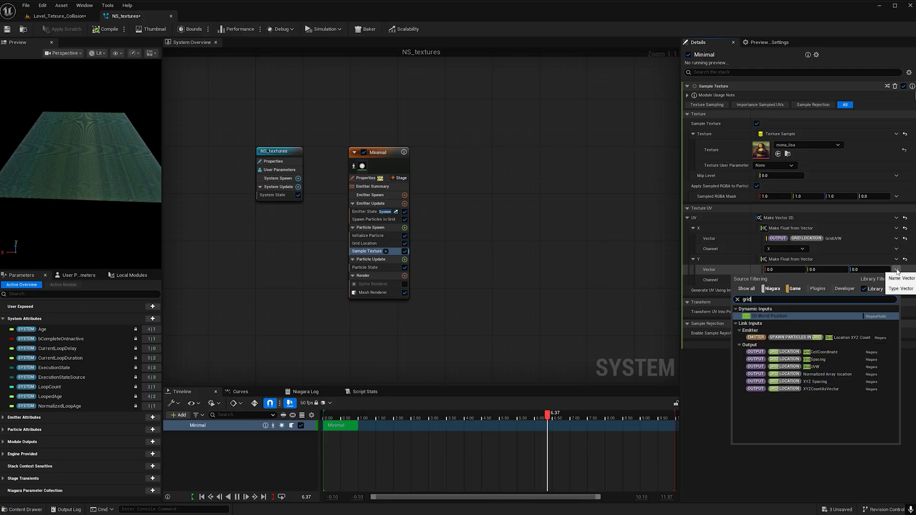
pyautogui.click(819, 366)
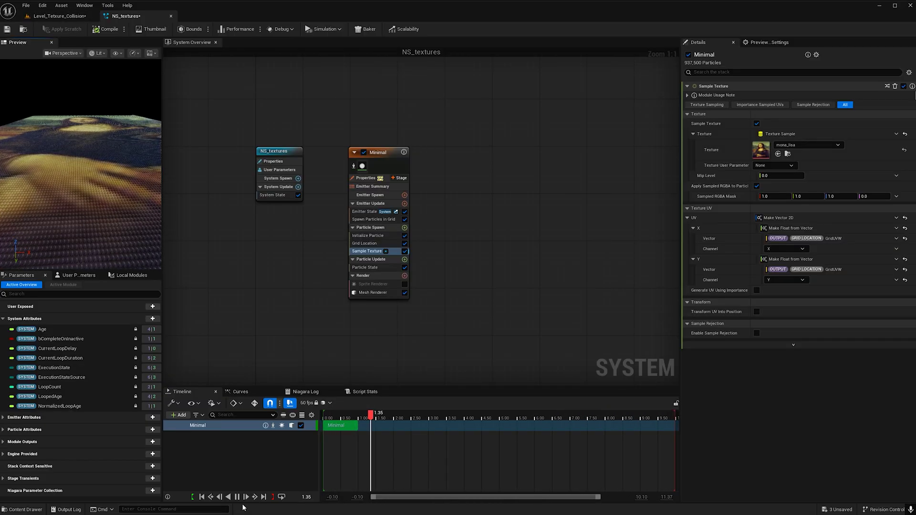
pyautogui.click(66, 16)
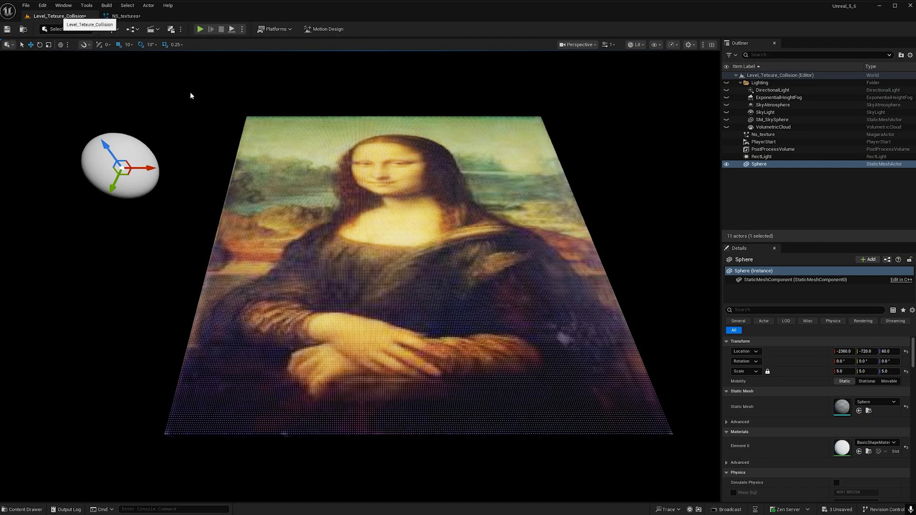
# Replace the old Niagara actor with a fresh NS_textures actor reset to the level origin
pyautogui.click(315, 168)
pyautogui.press('Delete')
pyautogui.hotkey('ctrl', 'space')
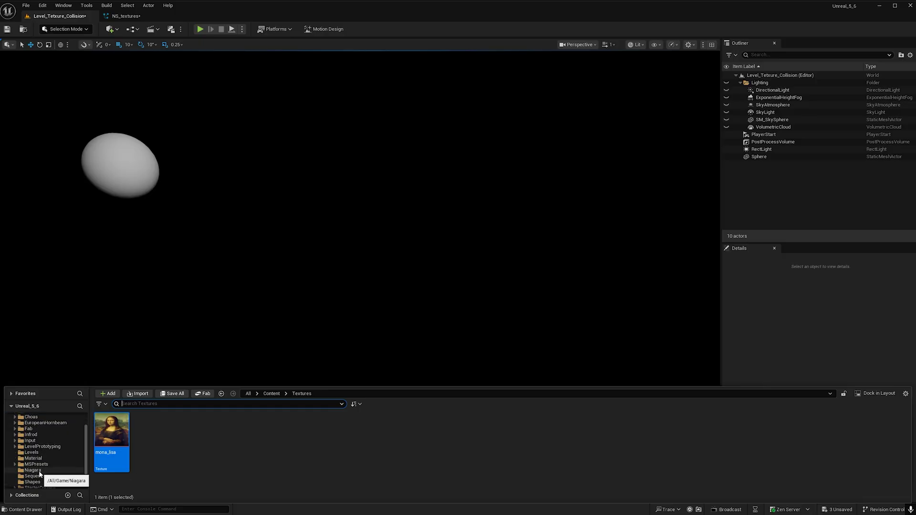
pyautogui.click(38, 473)
pyautogui.moveTo(188, 439); pyautogui.dragTo(325, 262)
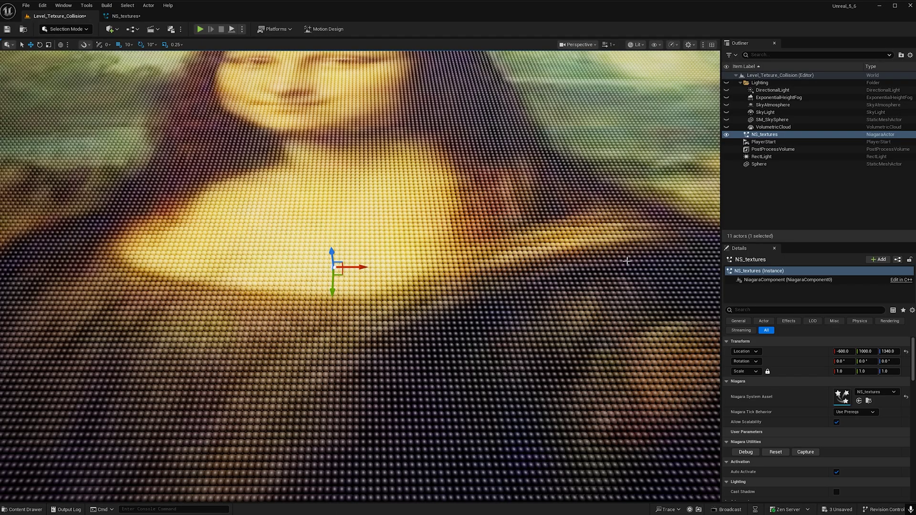
pyautogui.click(905, 352)
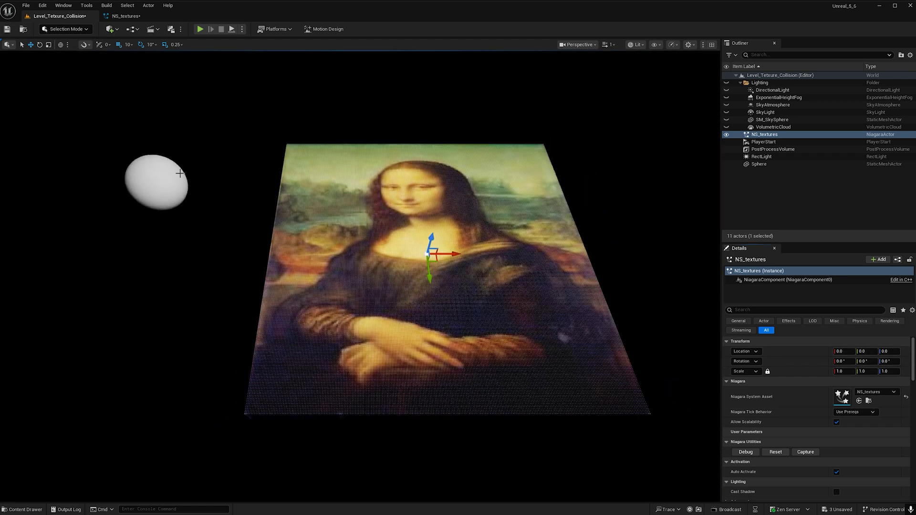
# Move the sphere nearer the painting and float the NS_textures editor across the right side
pyautogui.click(175, 189)
pyautogui.moveTo(174, 188)
pyautogui.mouseDown()
pyautogui.moveTo(404, 241)
pyautogui.moveTo(399, 188)
pyautogui.moveTo(474, 187)
pyautogui.moveTo(346, 153)
pyautogui.moveTo(205, 175)
pyautogui.mouseUp()
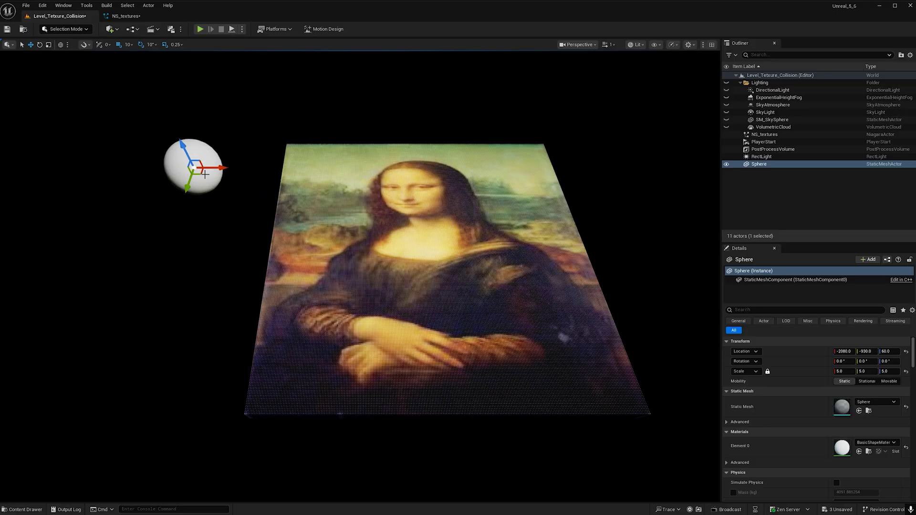
pyautogui.moveTo(129, 16); pyautogui.dragTo(522, 38)
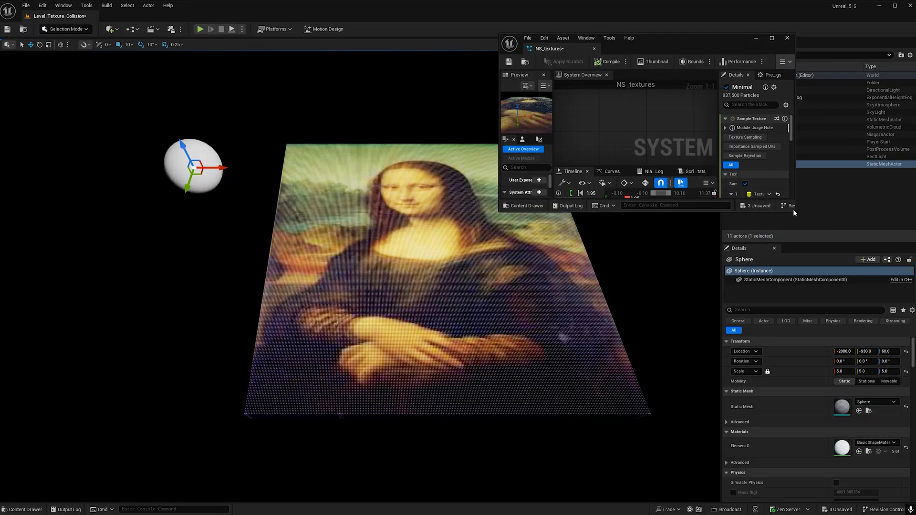
pyautogui.moveTo(874, 426); pyautogui.dragTo(915, 488)
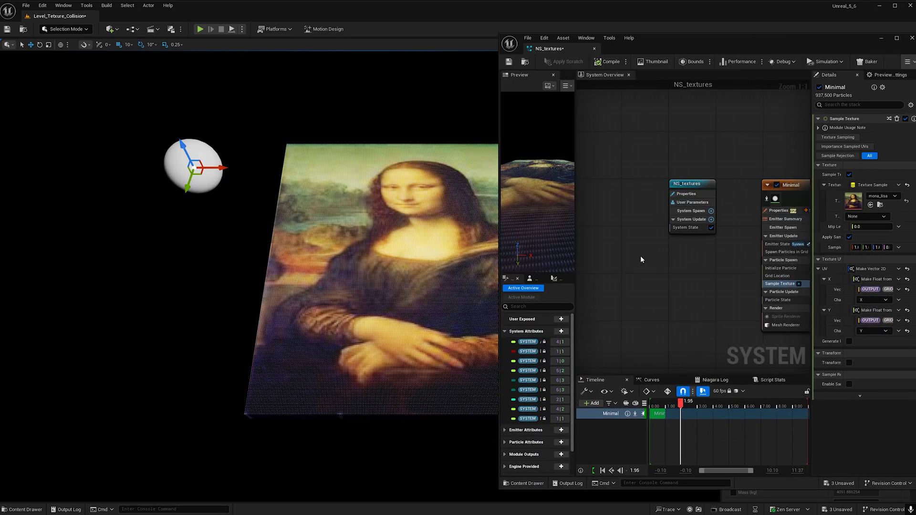
# Search 'dis' to add Avoid Distance Field Surfaces GPU, then auto-fix its Solve Forces and Velocity dependency
pyautogui.moveTo(646, 276); pyautogui.dragTo(580, 270, button='right')
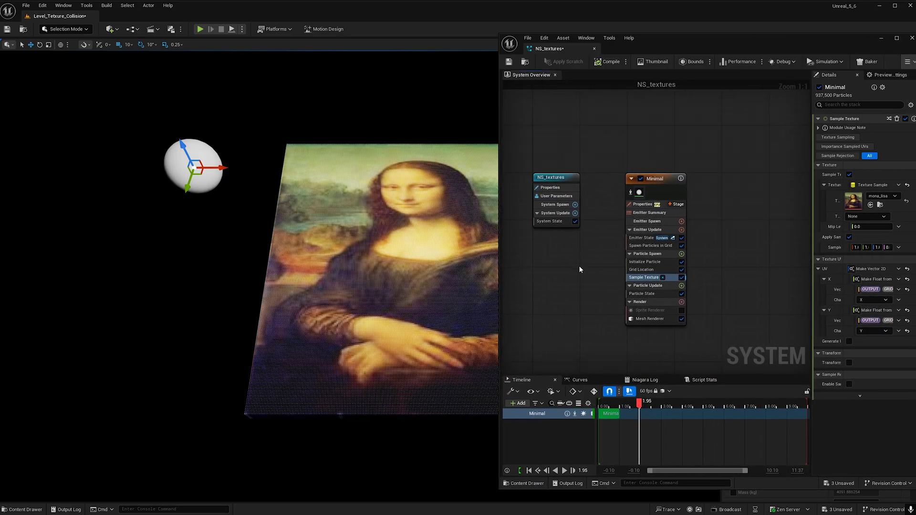
pyautogui.click(681, 286)
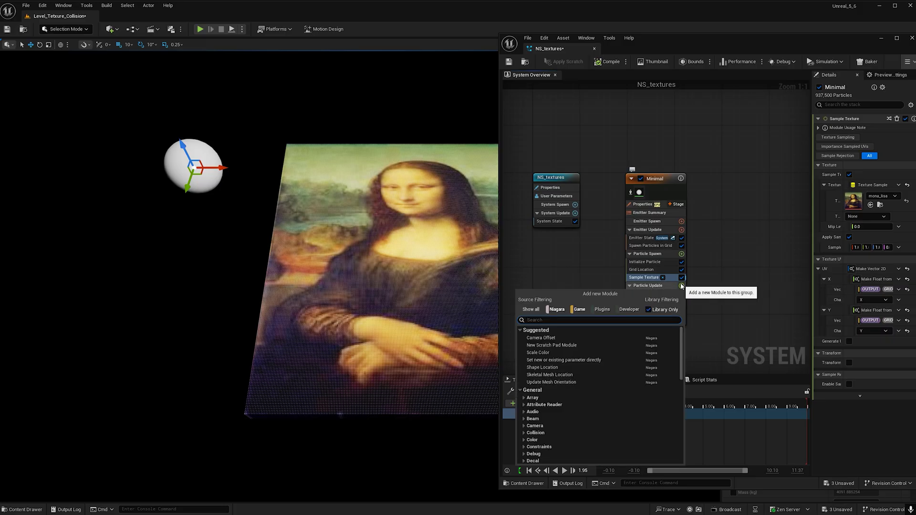
pyautogui.write('dis')
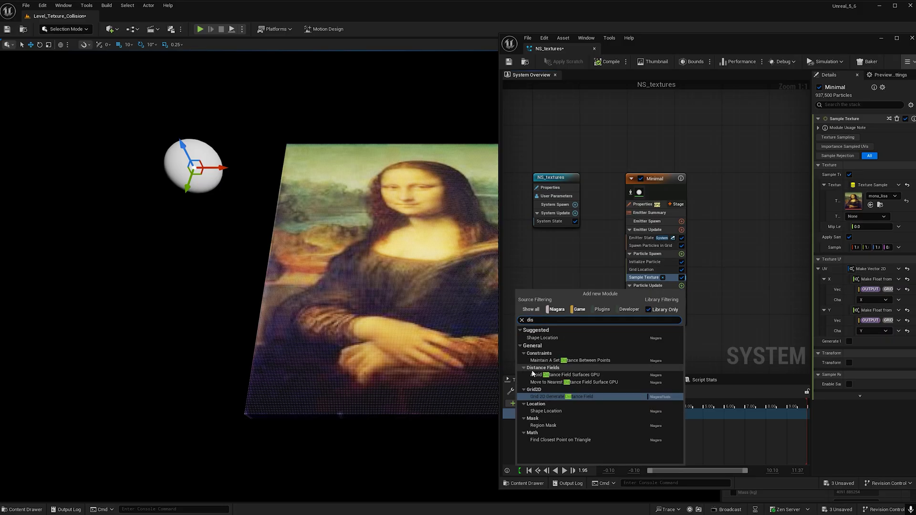
pyautogui.click(534, 375)
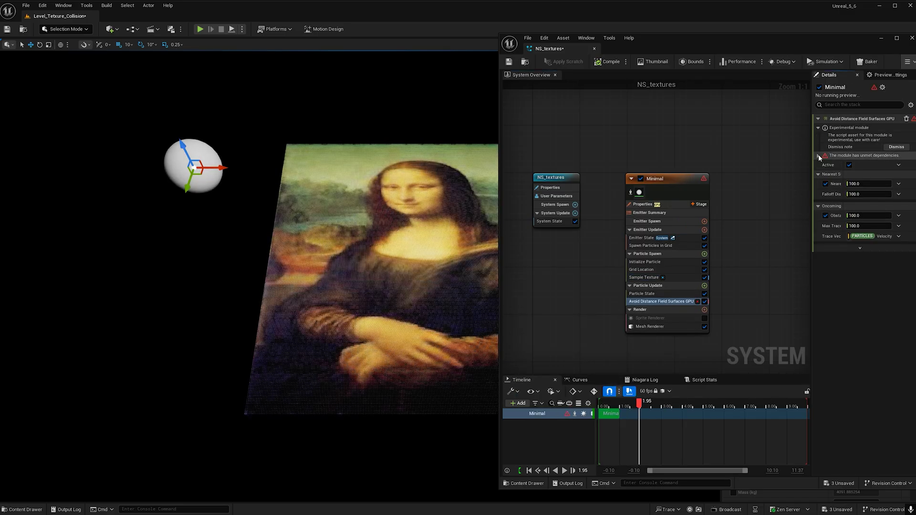
pyautogui.click(819, 157)
pyautogui.click(896, 189)
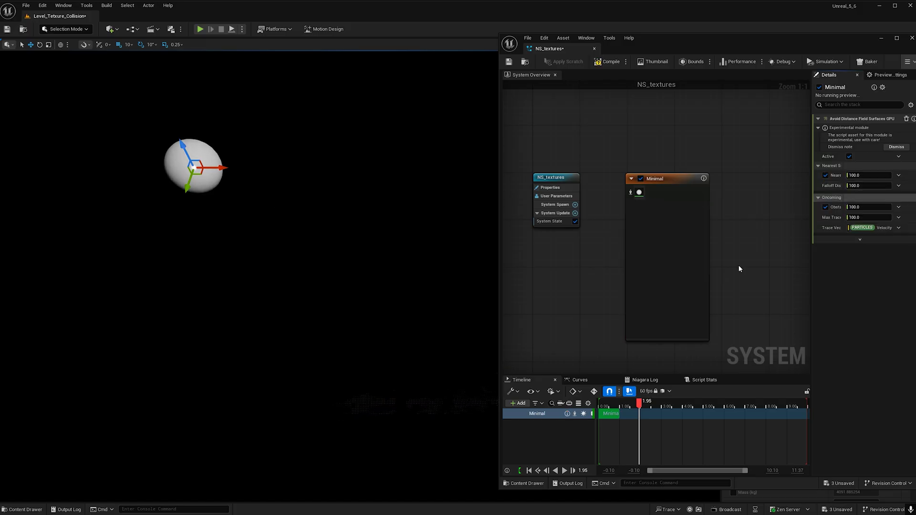
pyautogui.click(642, 310)
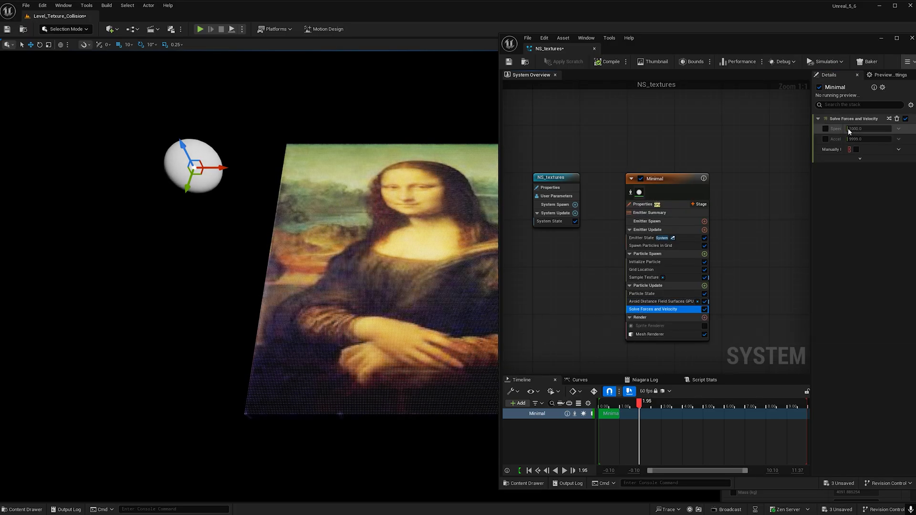
# Enable Speed Limit 1000 and Acceleration Limit 9999, then move the sphere onto the Mona Lisa particles
pyautogui.click(825, 128)
pyautogui.moveTo(812, 138); pyautogui.dragTo(747, 138)
pyautogui.click(765, 139)
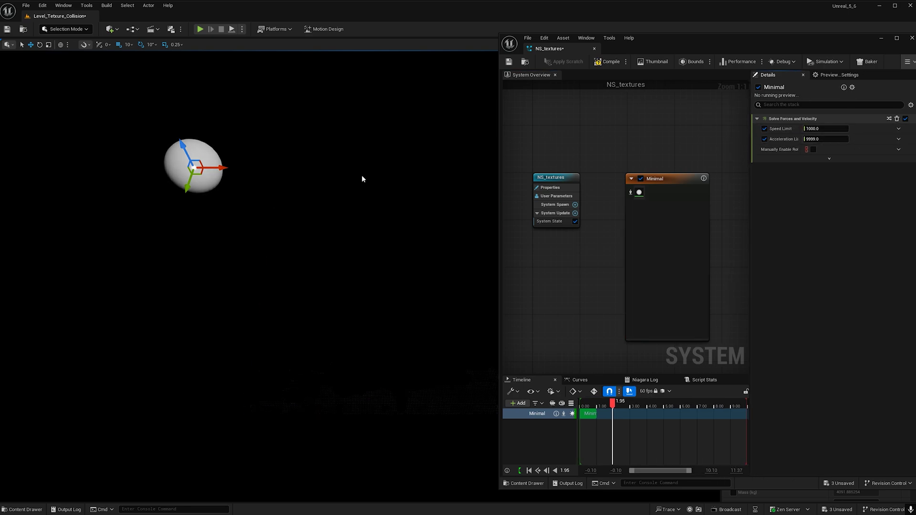
pyautogui.moveTo(198, 170); pyautogui.dragTo(219, 190)
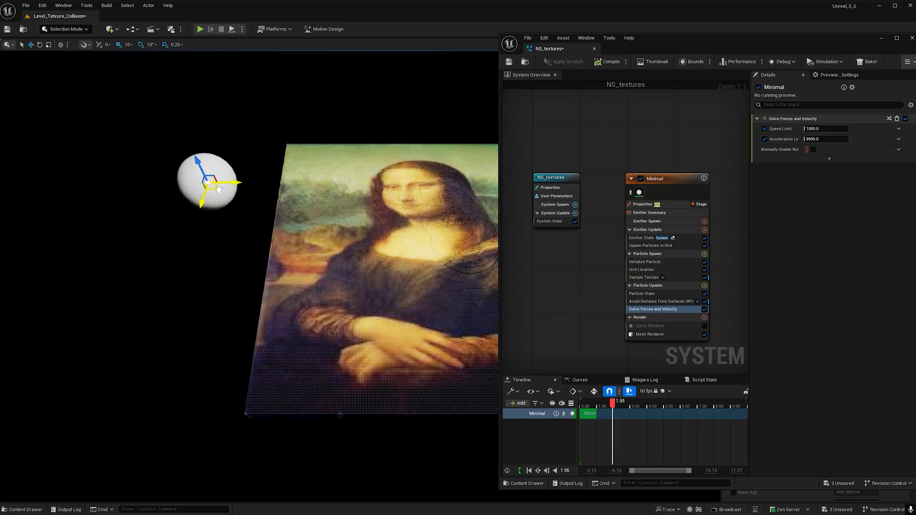
pyautogui.click(664, 301)
# Set Nearest Surface Avoidance Strength to 50000 and nudge the sphere into the particle grid
pyautogui.scroll(-2, 525, 210)
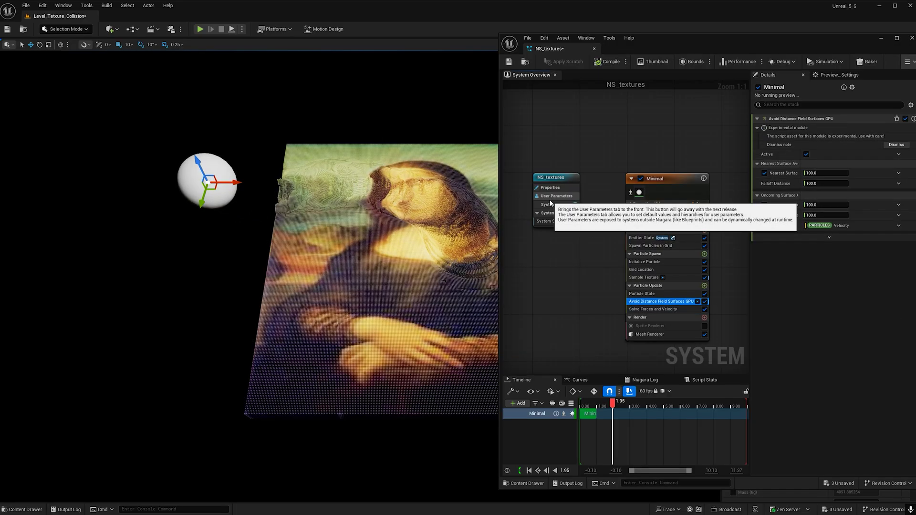
pyautogui.moveTo(532, 225); pyautogui.dragTo(554, 242, button='right')
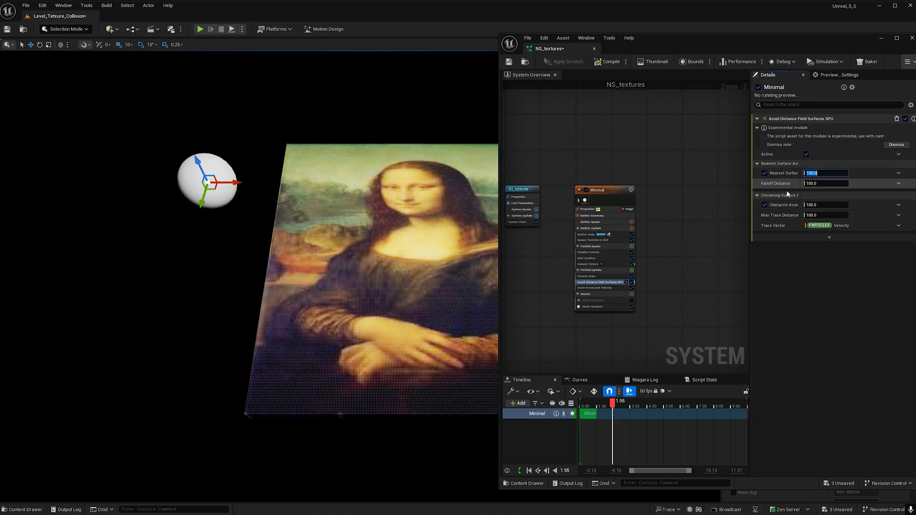
pyautogui.moveTo(750, 192); pyautogui.dragTo(649, 184)
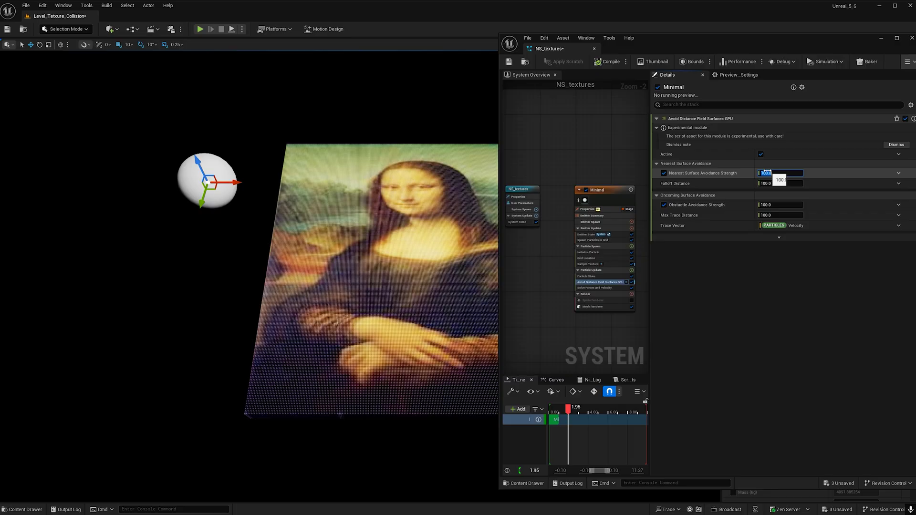
pyautogui.write('5000')
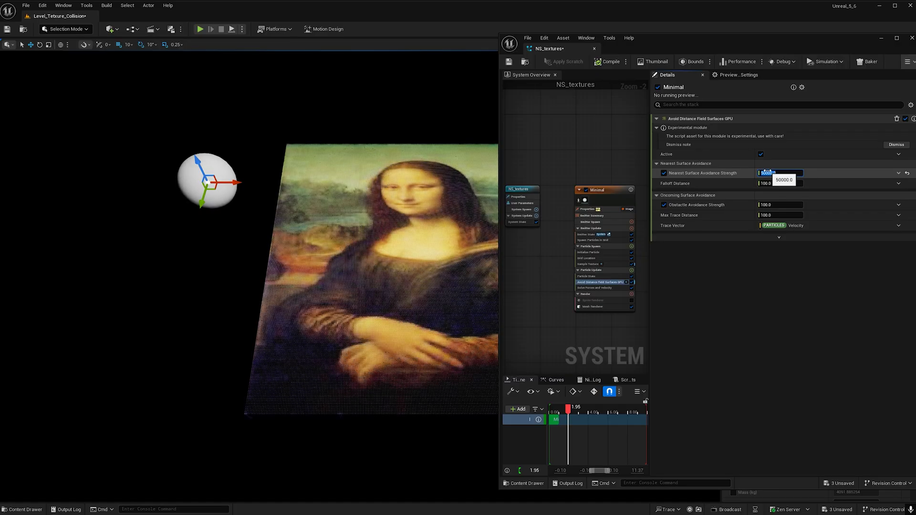
pyautogui.moveTo(215, 188)
pyautogui.mouseDown()
pyautogui.moveTo(404, 189)
pyautogui.moveTo(239, 162)
pyautogui.moveTo(213, 185)
pyautogui.mouseUp()
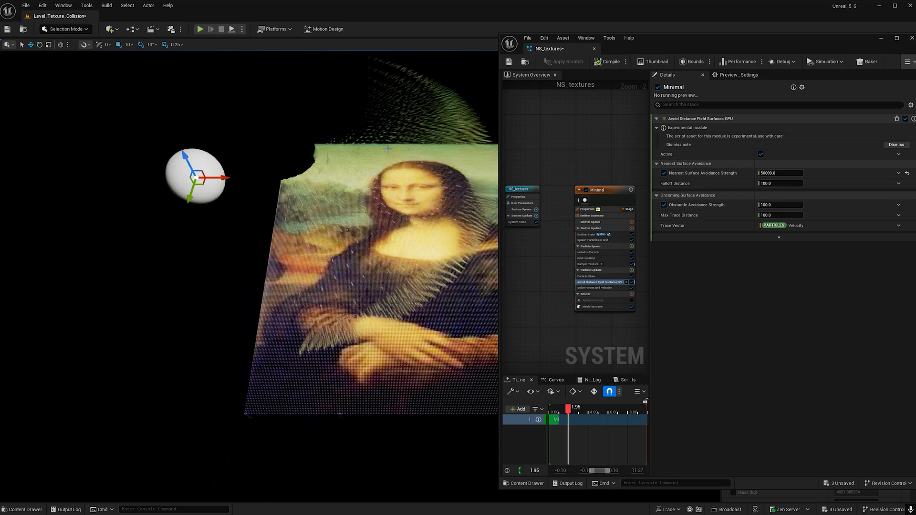
# Set Falloff Distance 250 and Obstacle Avoidance Strength 1000, then sweep the sphere across the painting
pyautogui.click(776, 184)
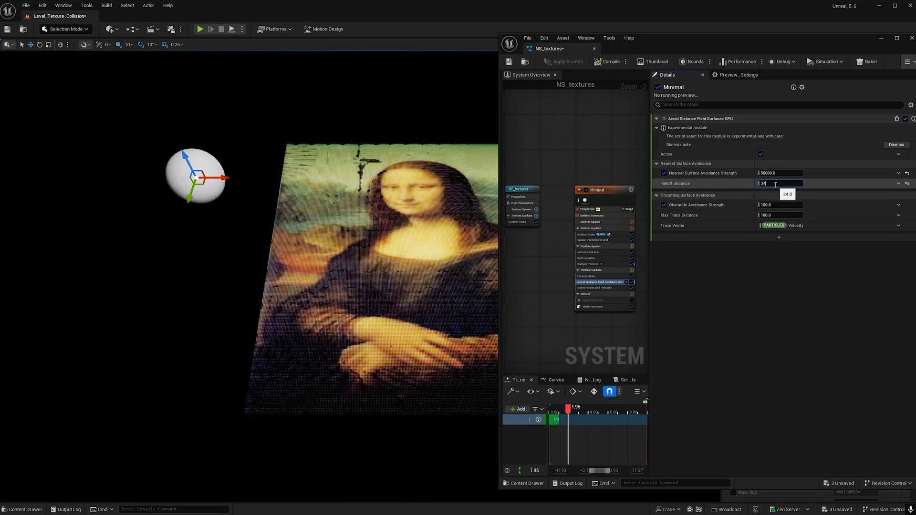
pyautogui.write('2')
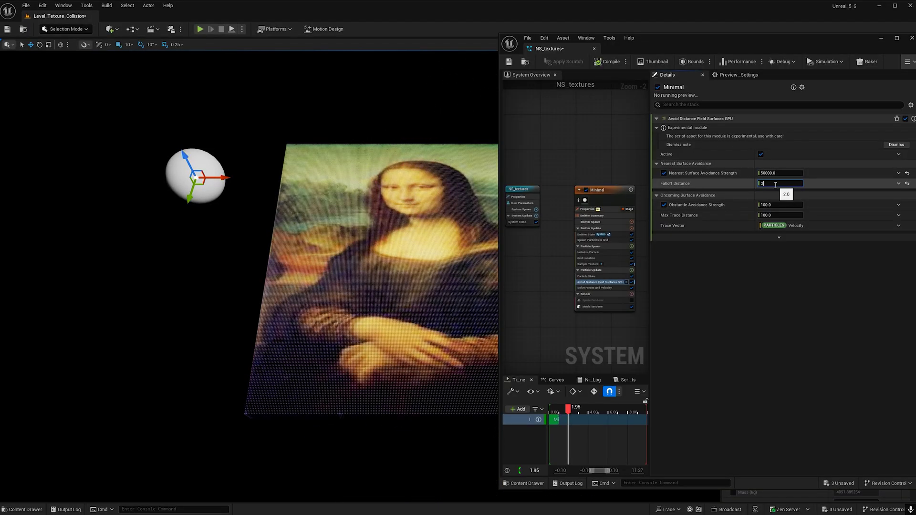
pyautogui.write('41000')
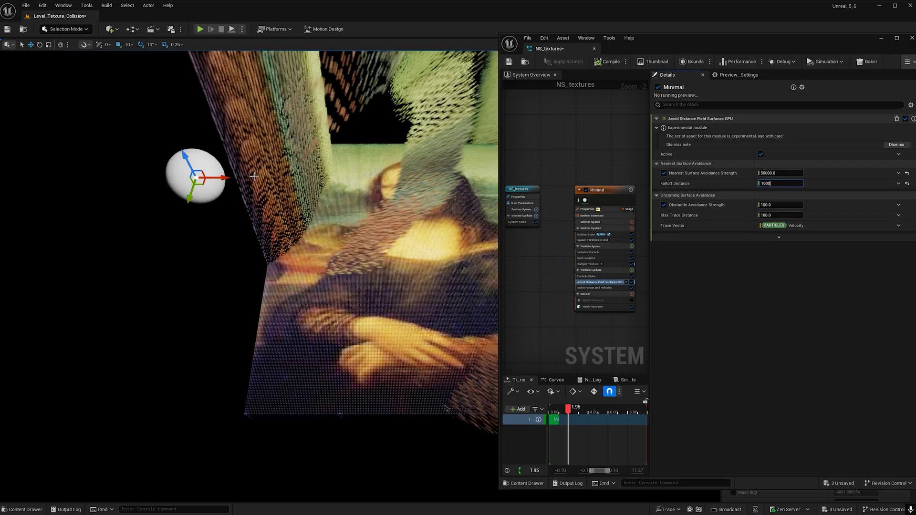
pyautogui.doubleClick(769, 183)
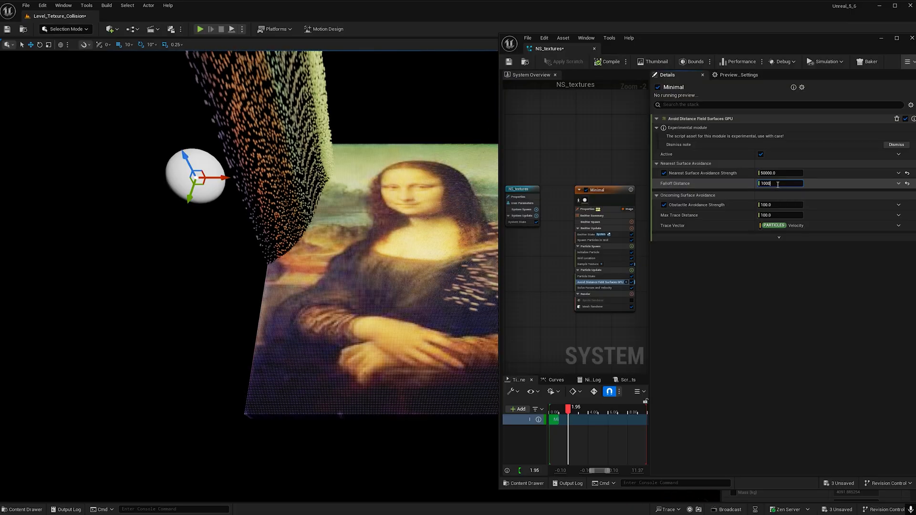
pyautogui.write('250')
pyautogui.press('Return')
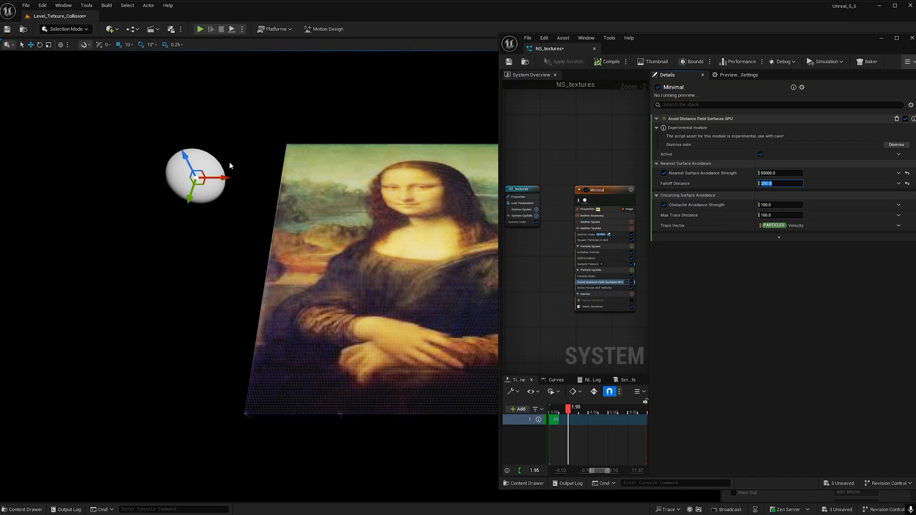
pyautogui.click(771, 205)
pyautogui.write('1000')
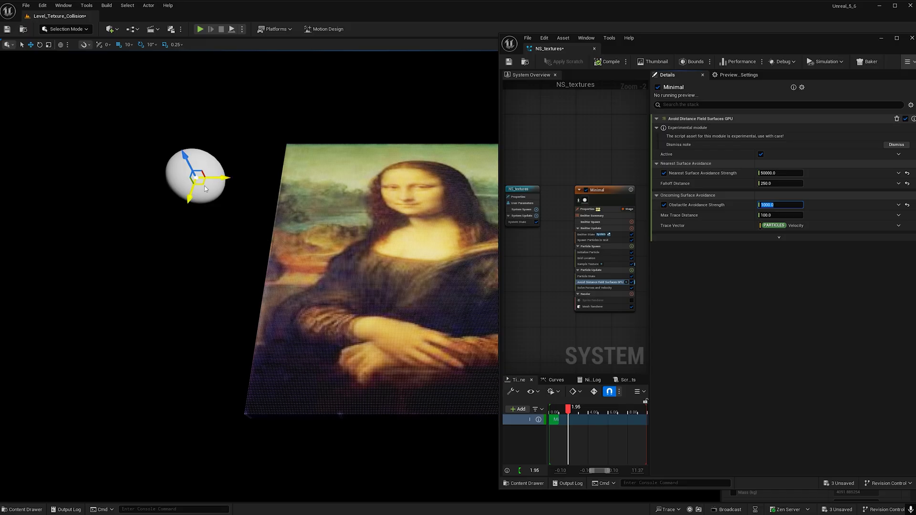
pyautogui.moveTo(205, 189); pyautogui.dragTo(300, 199)
pyautogui.moveTo(363, 195)
pyautogui.mouseDown()
pyautogui.moveTo(367, 167)
pyautogui.moveTo(323, 159)
pyautogui.moveTo(410, 155)
pyautogui.moveTo(379, 230)
pyautogui.moveTo(270, 222)
pyautogui.mouseUp()
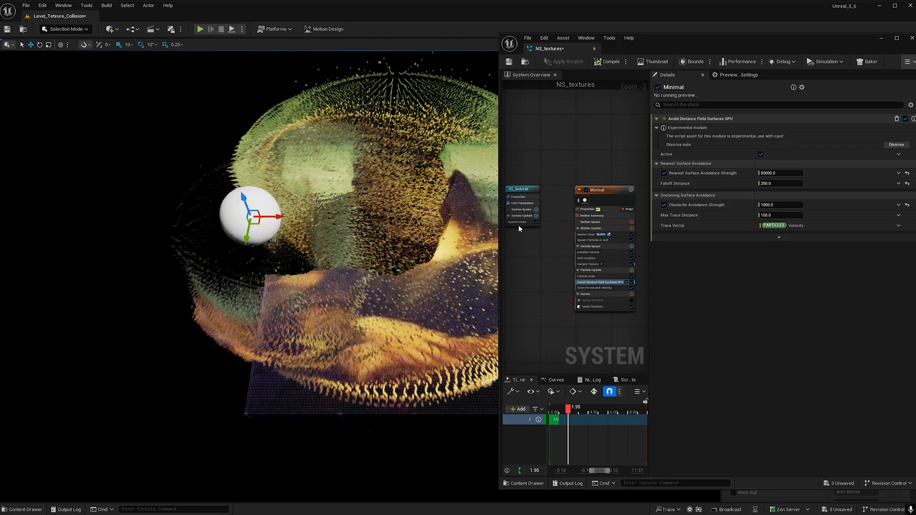
# Add a Drag module to Particle Update with Drag set to 5
pyautogui.click(631, 270)
pyautogui.write('drsg')
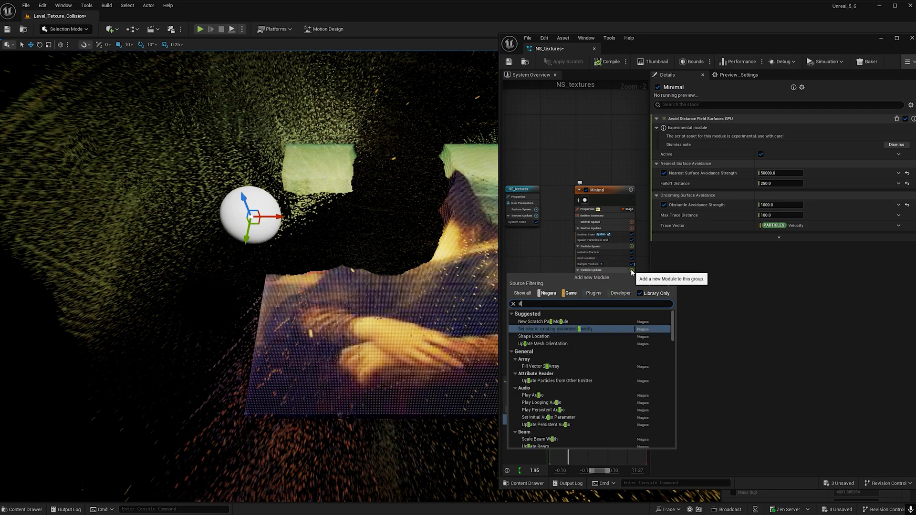
pyautogui.press('BackSpace')
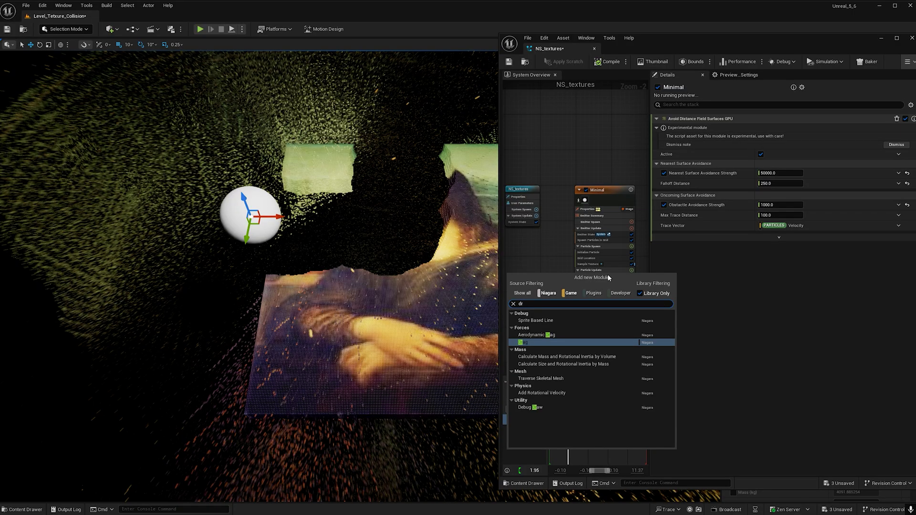
pyautogui.click(586, 343)
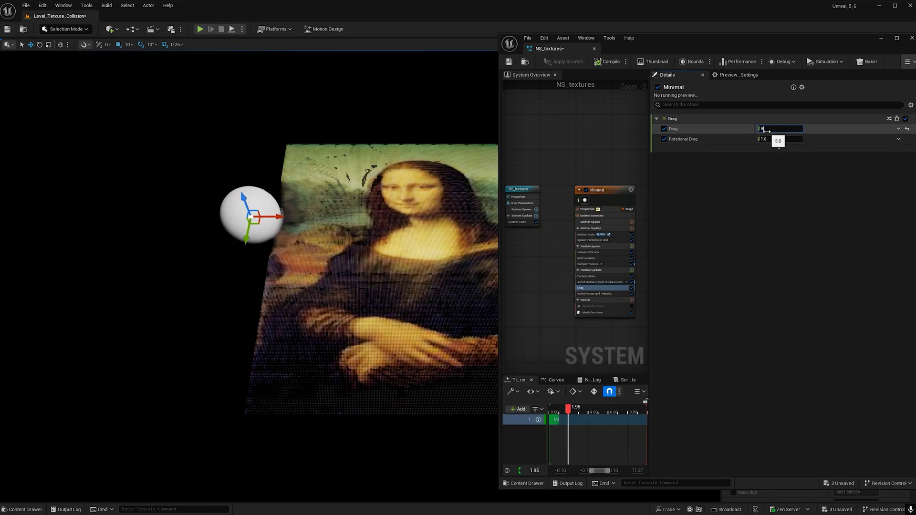
pyautogui.write('5')
pyautogui.press('Return')
# Sweep the sphere down and left through the particle sheet to test the drag
pyautogui.moveTo(389, 184); pyautogui.dragTo(380, 296)
pyautogui.moveTo(673, 43); pyautogui.dragTo(775, 103)
pyautogui.moveTo(360, 300); pyautogui.dragTo(494, 324)
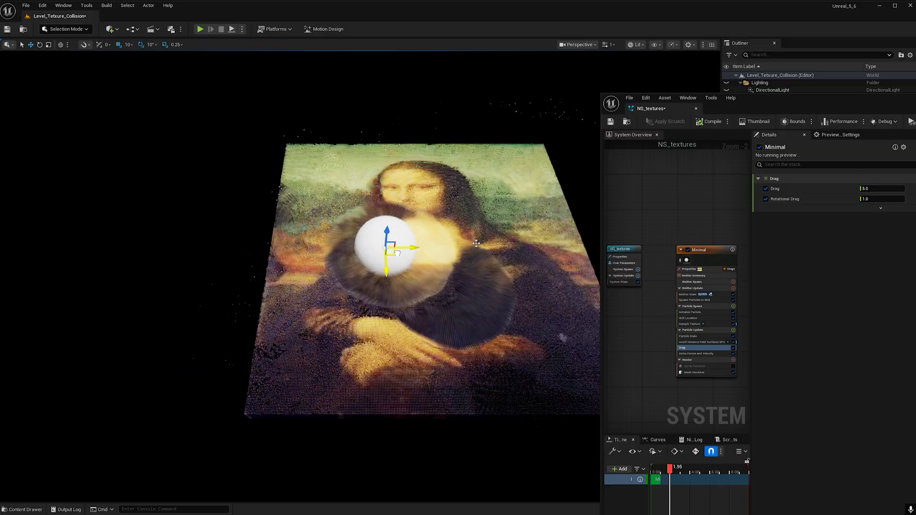
# Change the NS_textures system's Loop Duration from 5 to 15 seconds
pyautogui.click(630, 250)
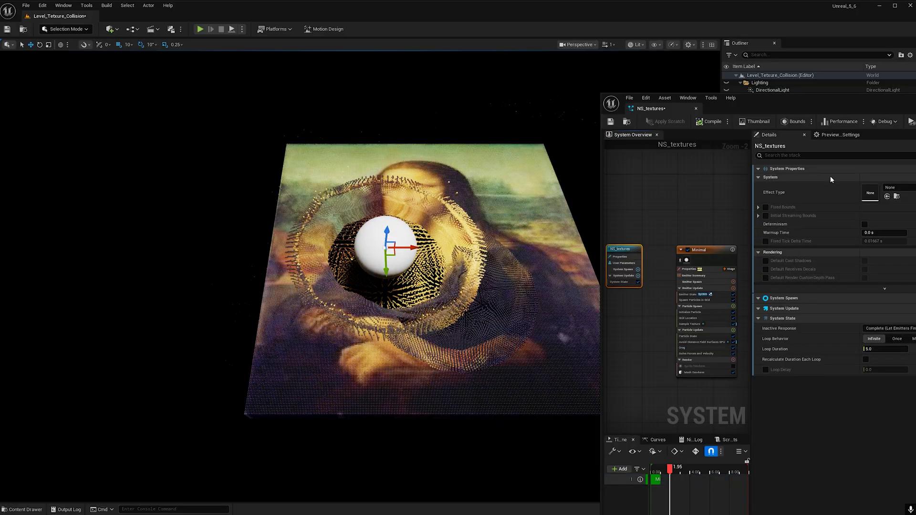
pyautogui.moveTo(829, 96); pyautogui.dragTo(757, 60)
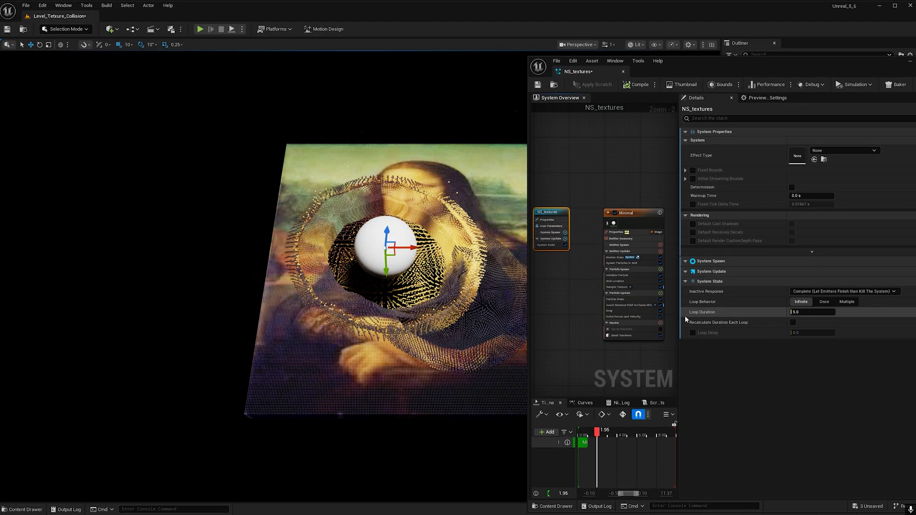
pyautogui.write('15')
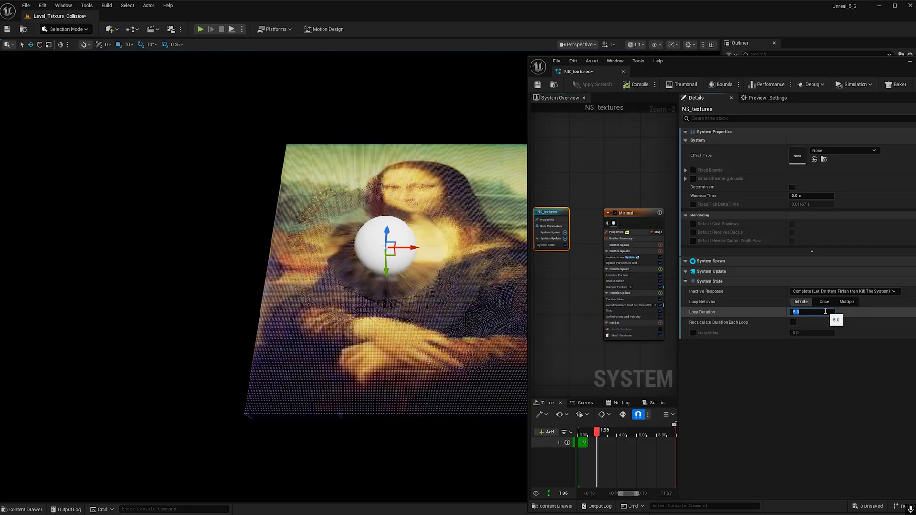
pyautogui.press('Return')
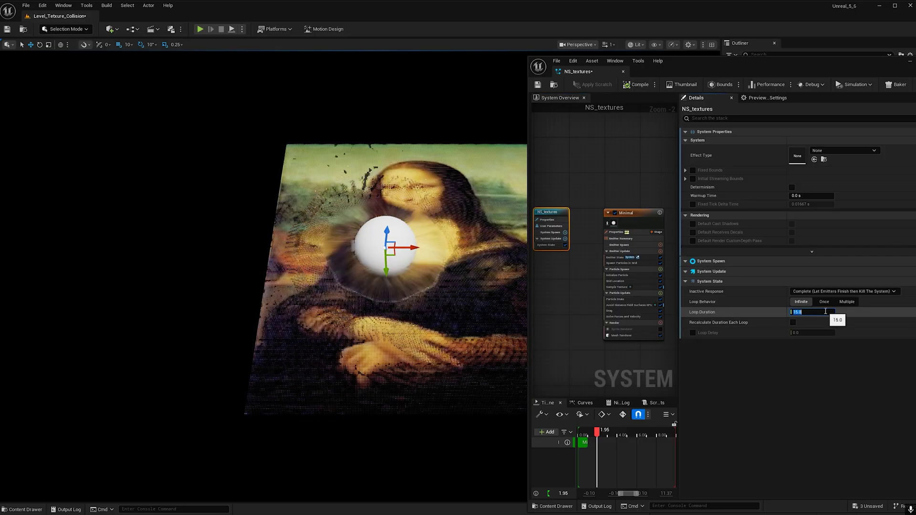
pyautogui.click(628, 215)
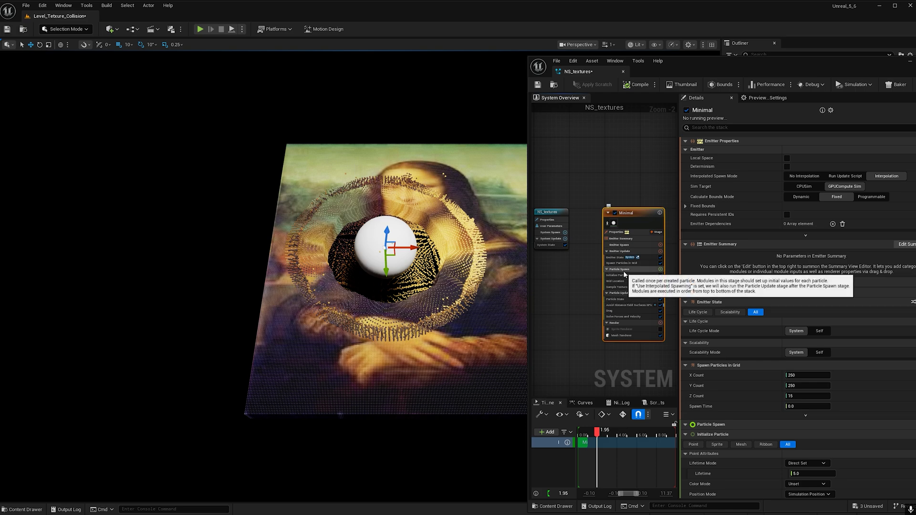
# Set Lifetime in Initialize Particle to 15 seconds
pyautogui.click(623, 277)
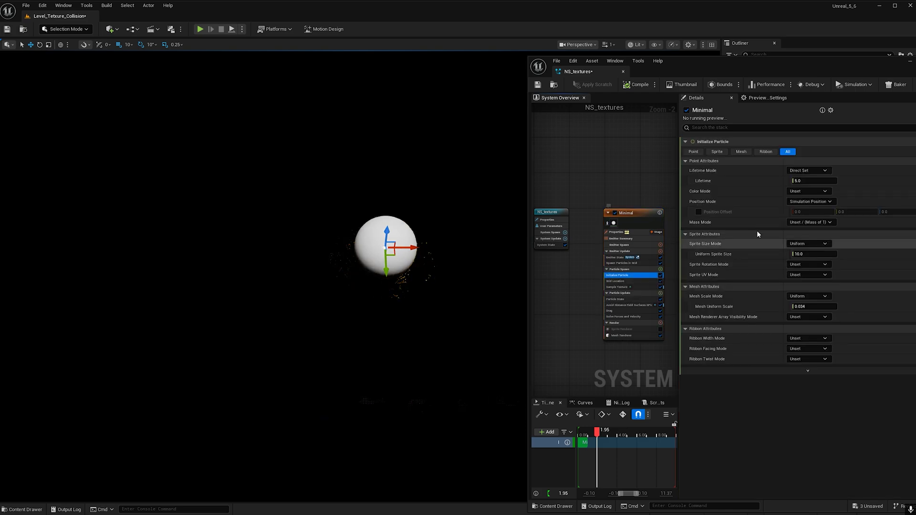
pyautogui.write('15')
pyautogui.press('Return')
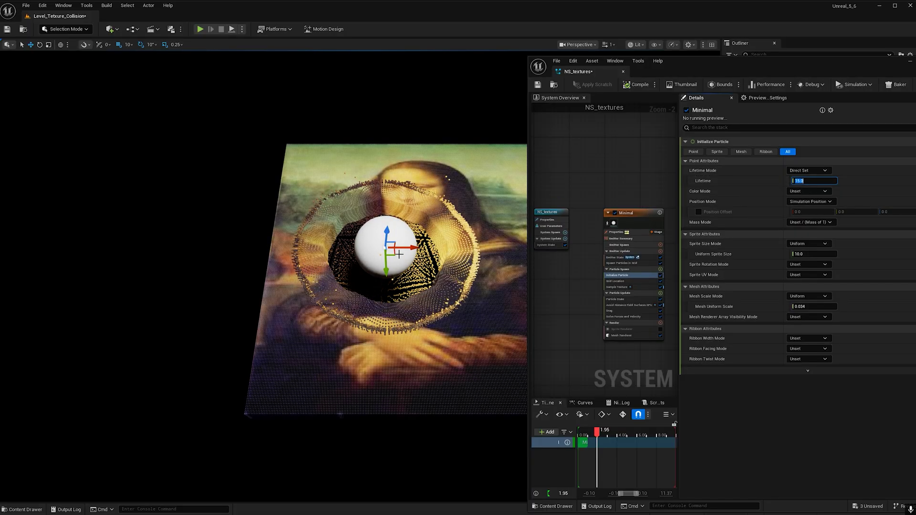
# Minimize the Niagara editor and sweep the sphere back and forth through the Mona Lisa grid
pyautogui.click(910, 61)
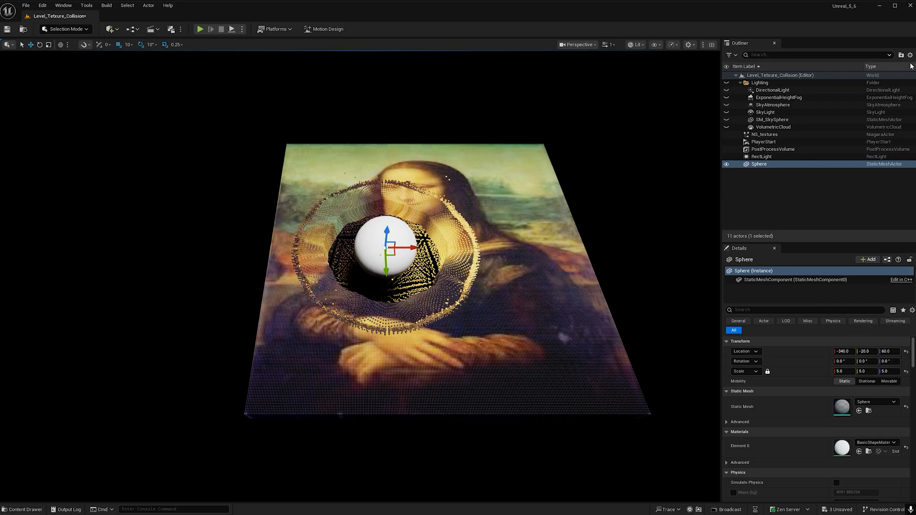
pyautogui.moveTo(395, 257); pyautogui.dragTo(520, 262)
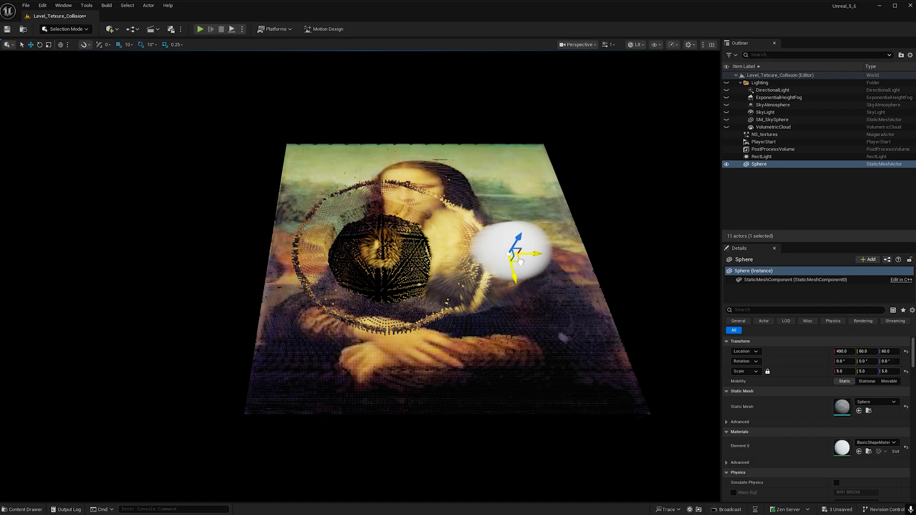
pyautogui.moveTo(335, 160); pyautogui.dragTo(407, 201)
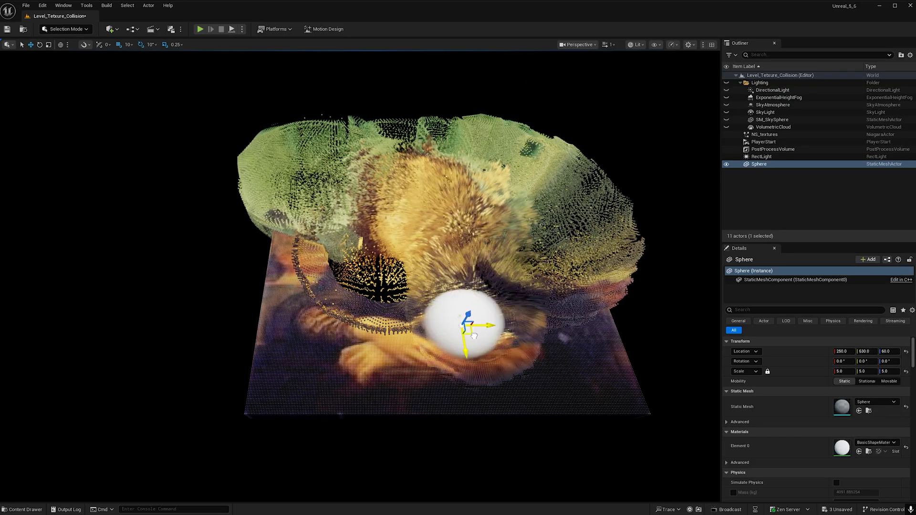
pyautogui.moveTo(474, 336); pyautogui.dragTo(466, 201)
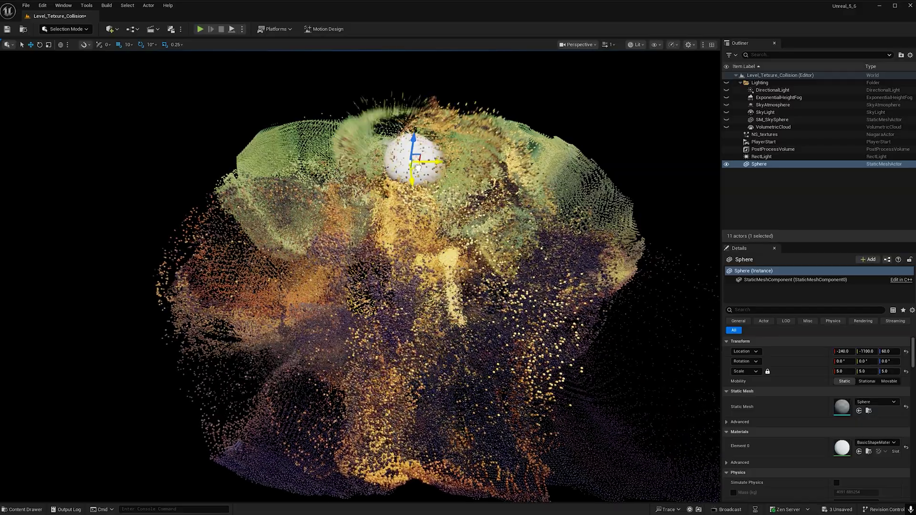
pyautogui.moveTo(418, 167); pyautogui.dragTo(320, 132)
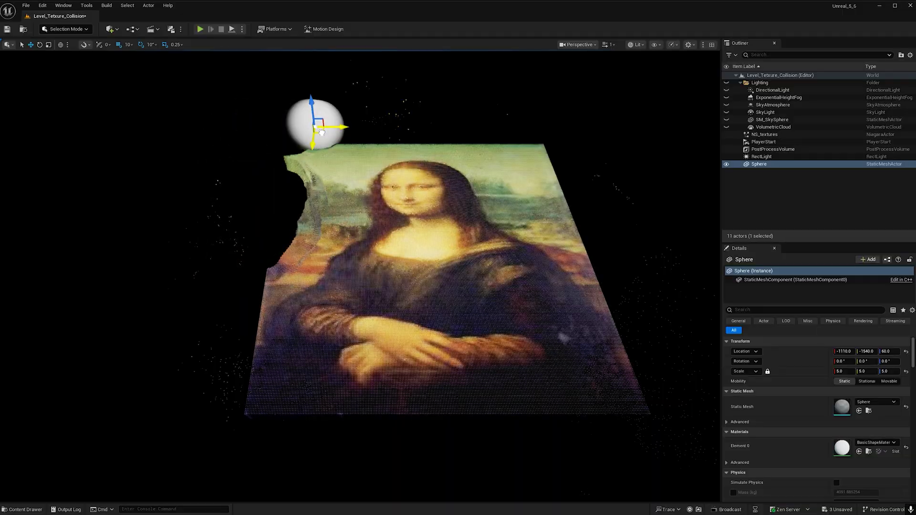
pyautogui.moveTo(452, 139); pyautogui.dragTo(556, 349)
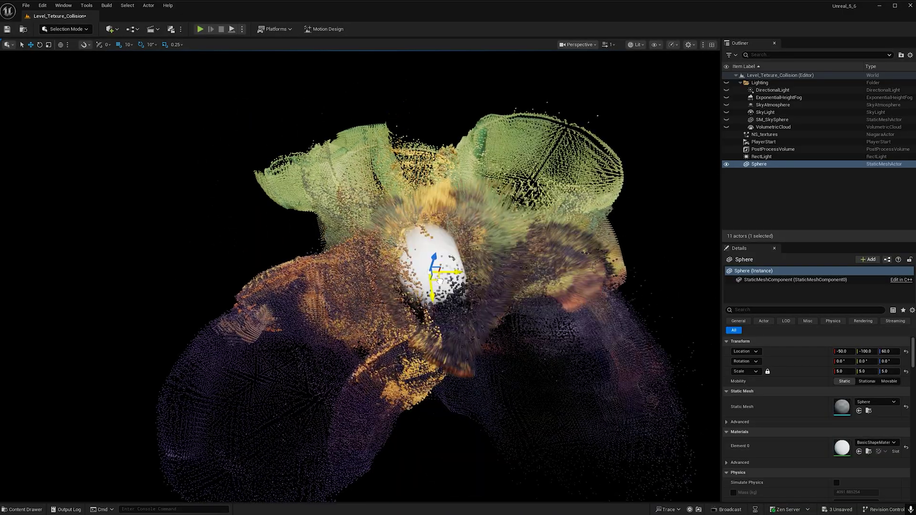